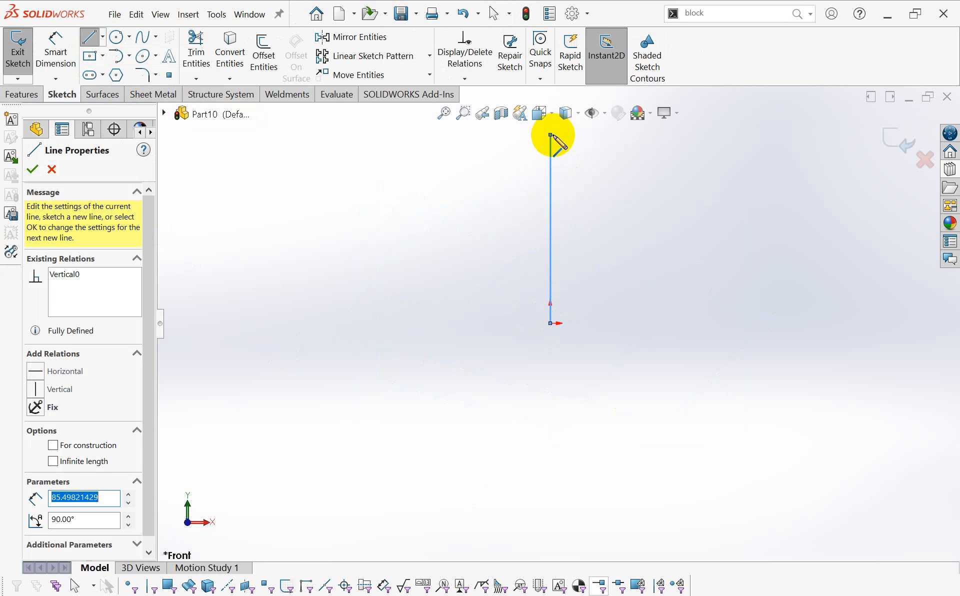
Close the vertical line sketch and start a new sketch on the Front Plane.
key("Escape")
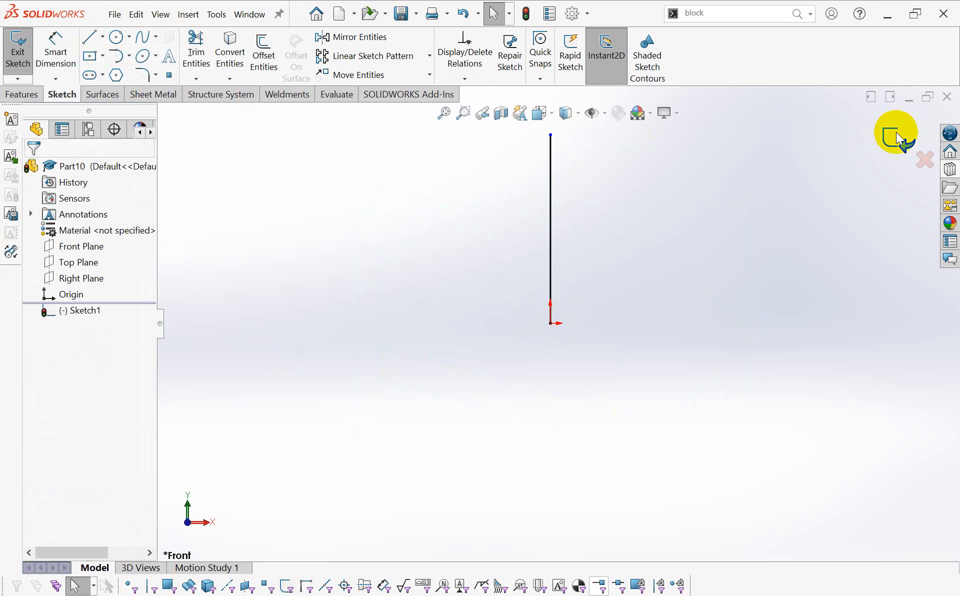
left_click(897, 133)
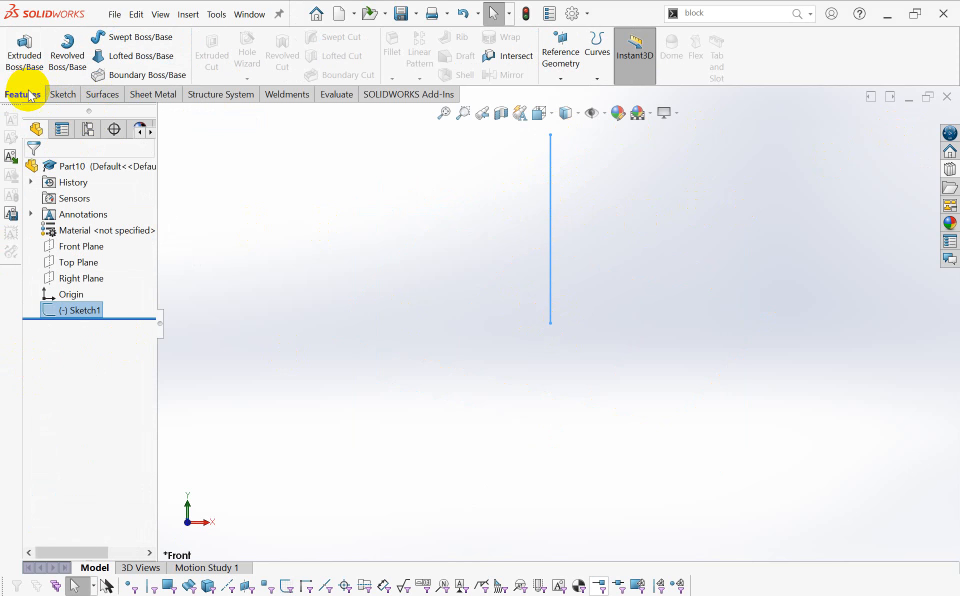
left_click(60, 94)
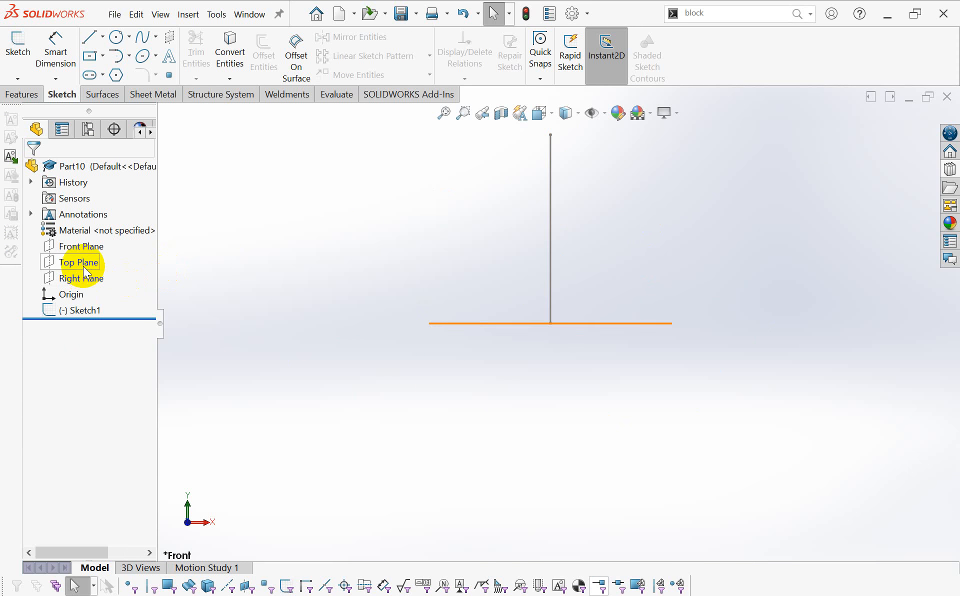
left_click(80, 246)
left_click(104, 226)
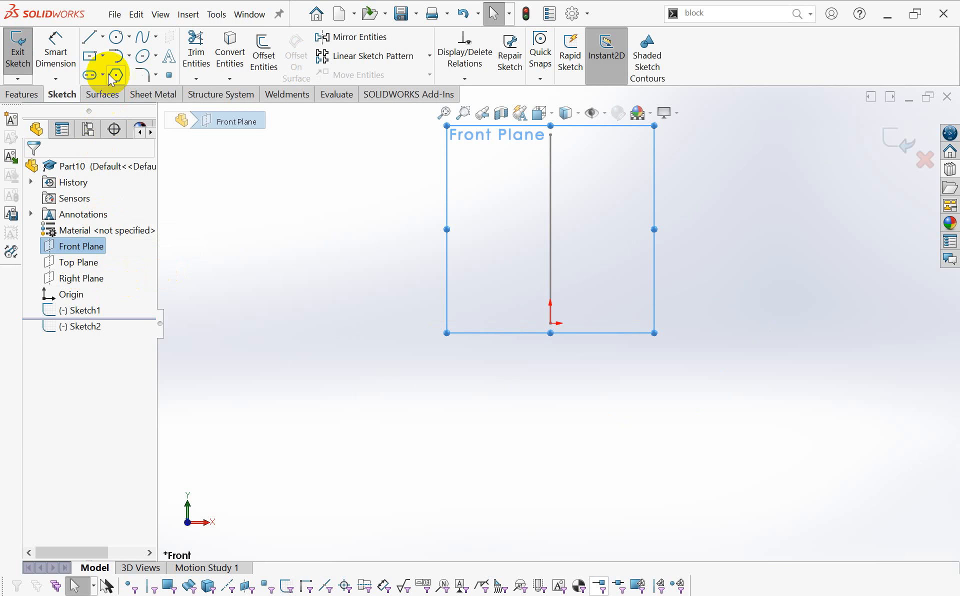
Sketch a circle of about 3.5 mm radius level with the origin, to the left of the vertical line.
left_click(116, 38)
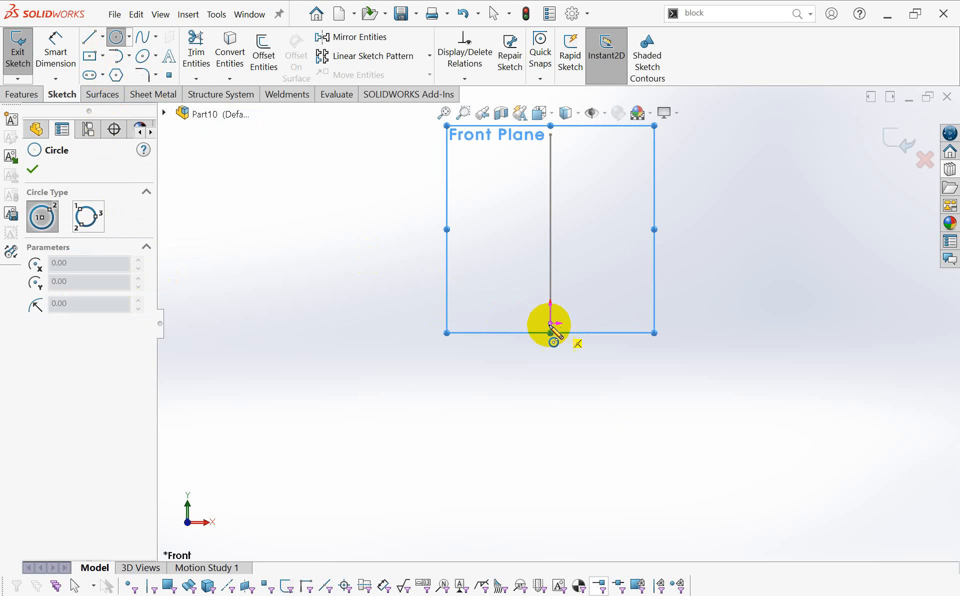
left_click(438, 322)
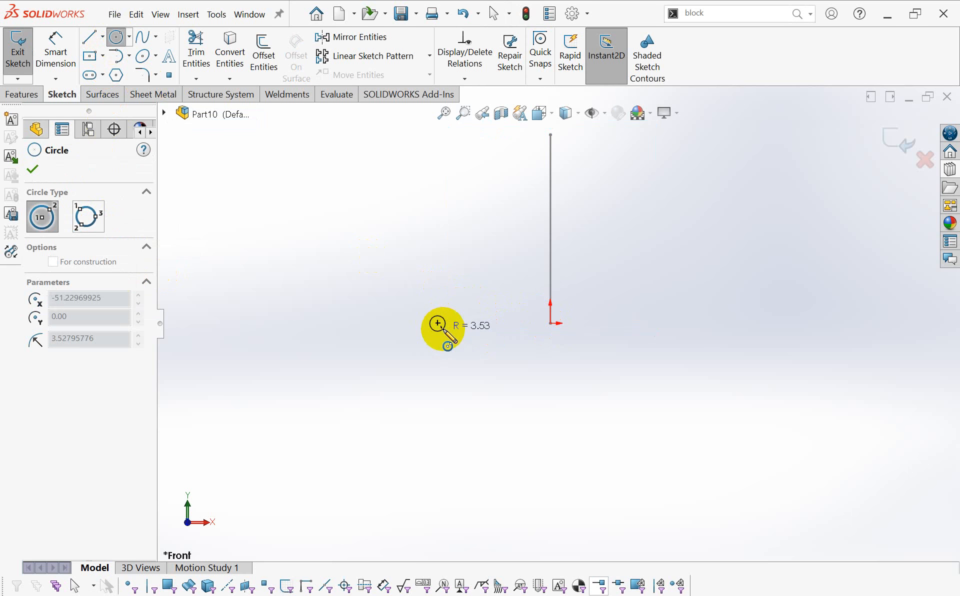
left_click(443, 328)
Dimension the circle's diameter and set it to 5 mm.
right_click(443, 329)
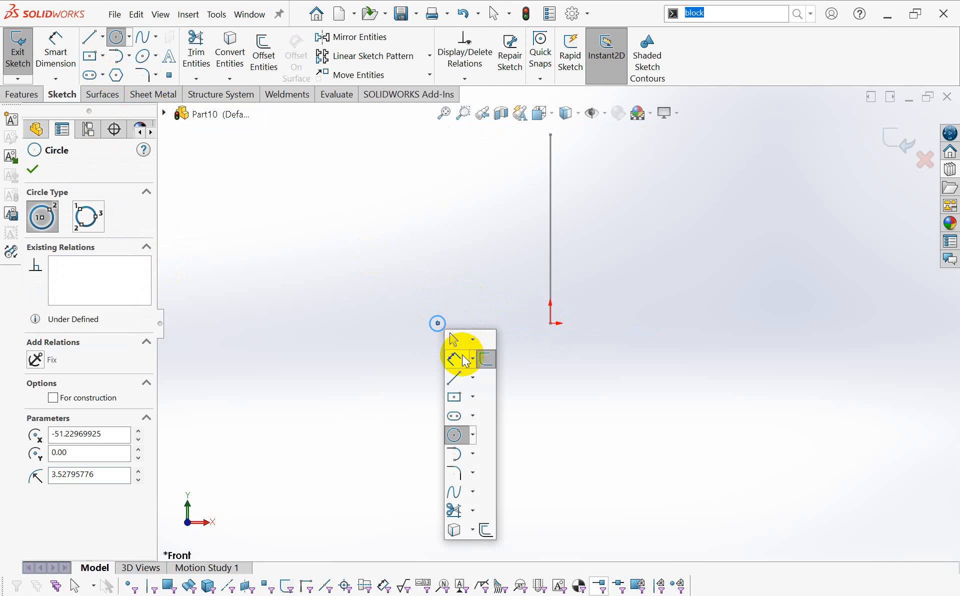
left_click(454, 342)
left_click(442, 329)
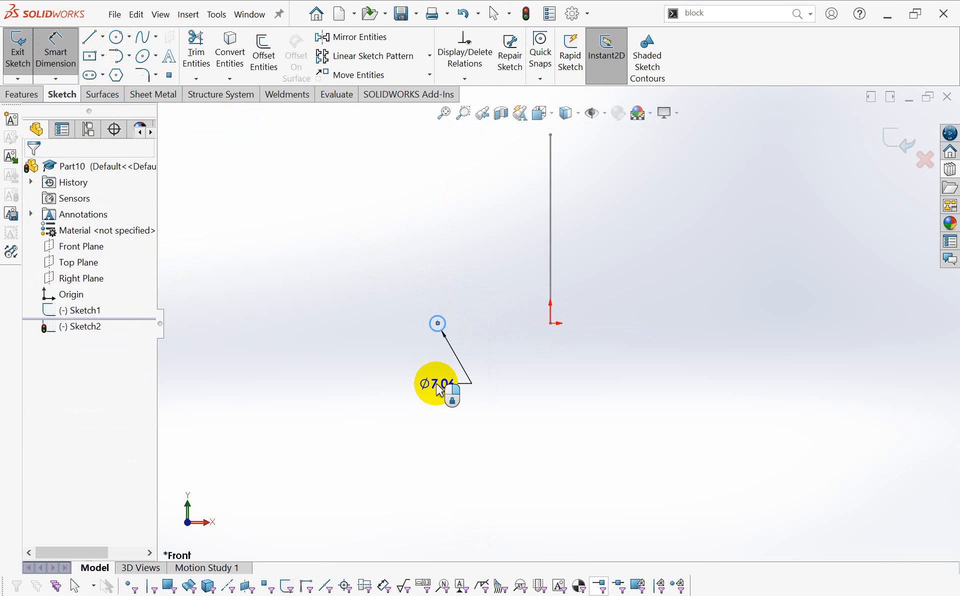
left_click(435, 383)
type("5")
key("Return")
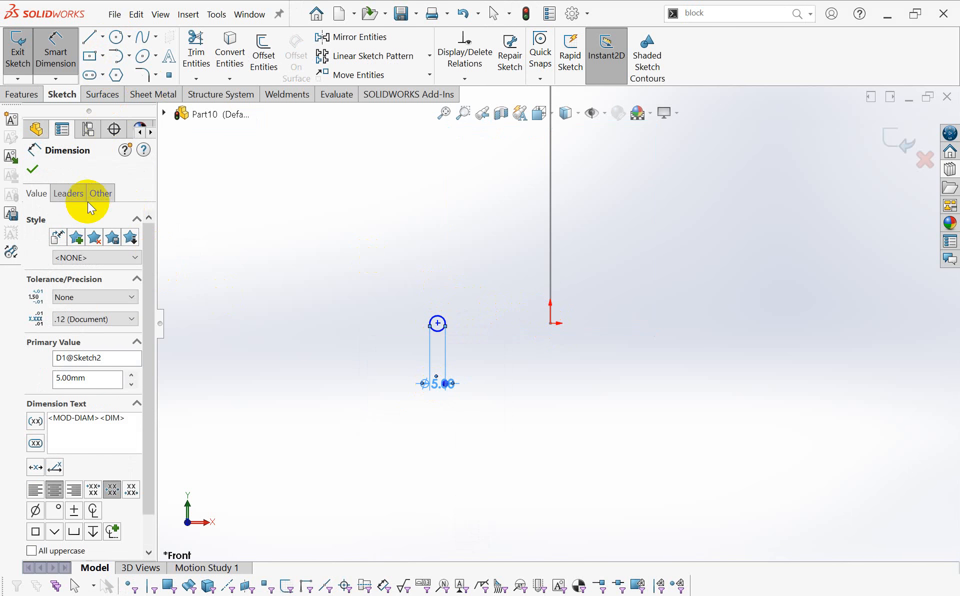
Dimension the horizontal distance from the circle's center to the origin as 50 mm.
key("s")
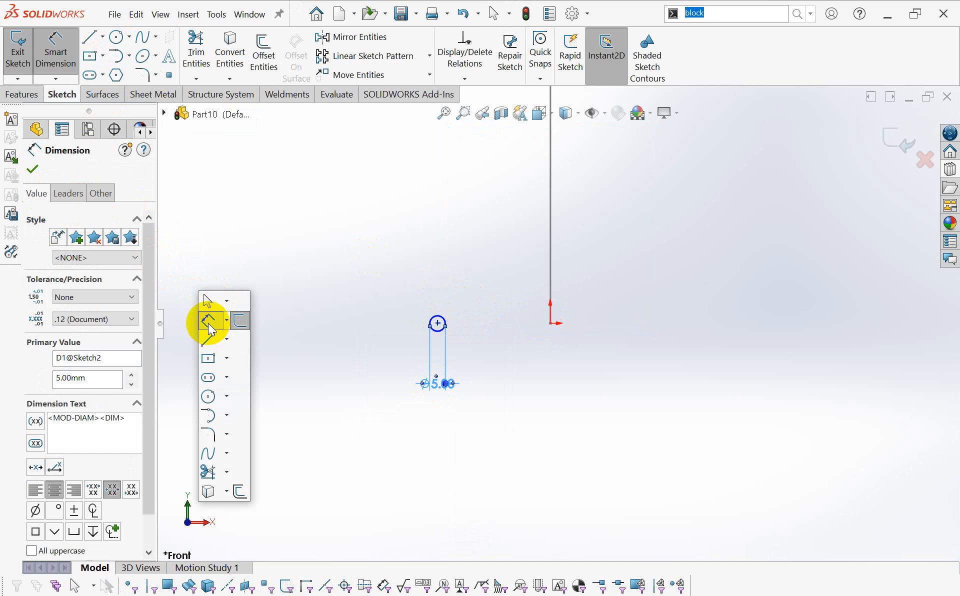
left_click(208, 323)
key("s")
left_click(216, 350)
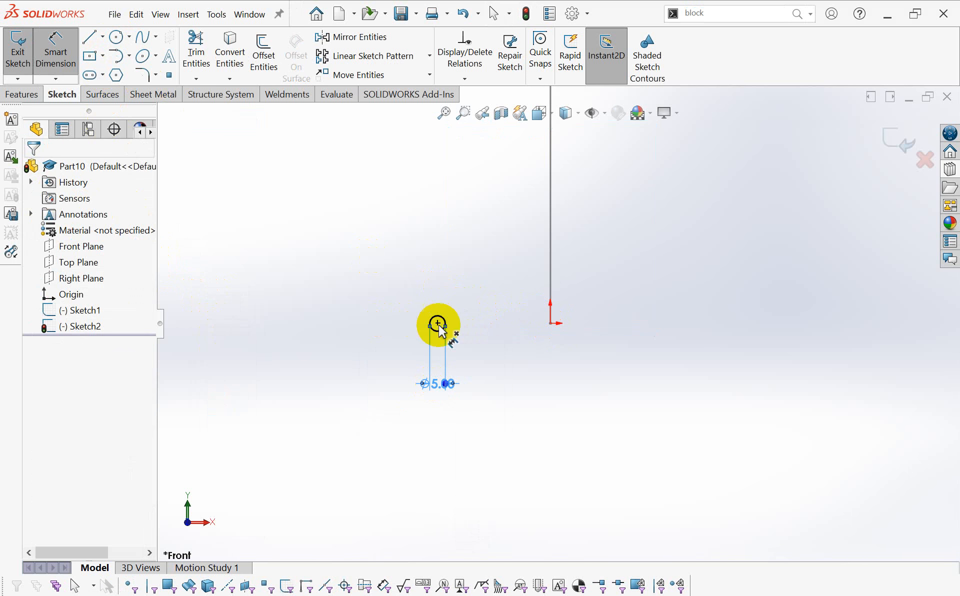
left_click(438, 324)
left_click(550, 323)
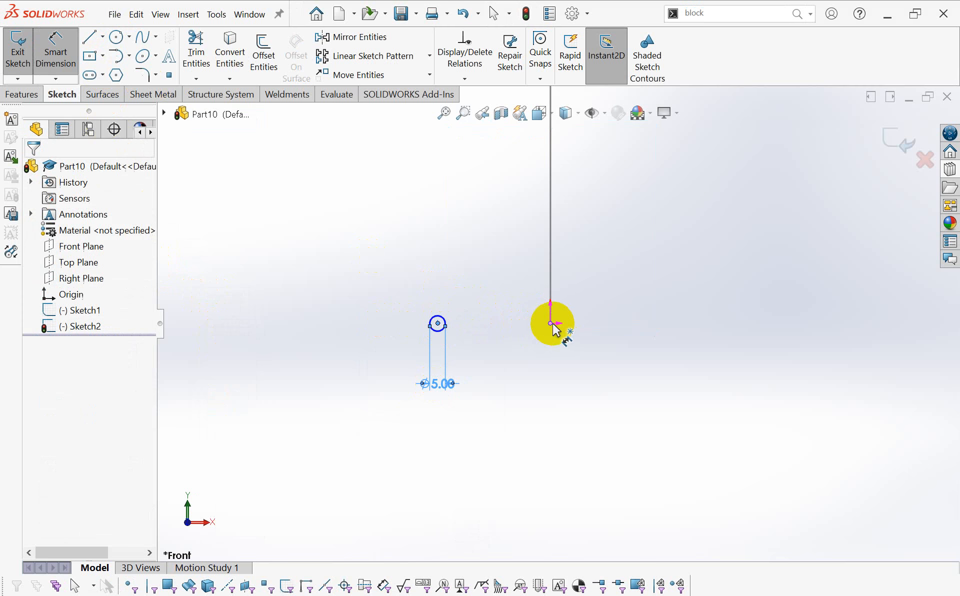
left_click(490, 466)
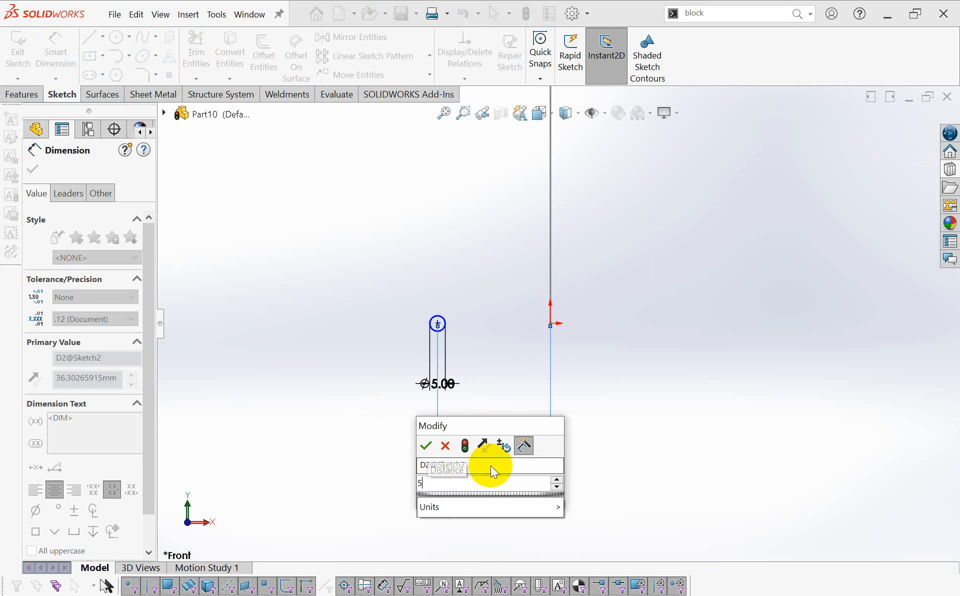
type("50")
key("Return")
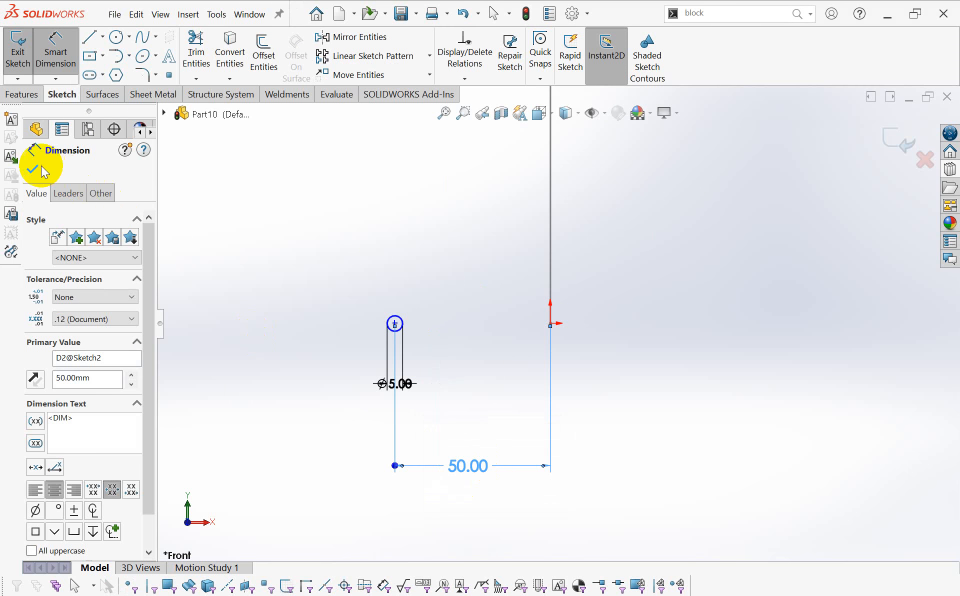
left_click(33, 169)
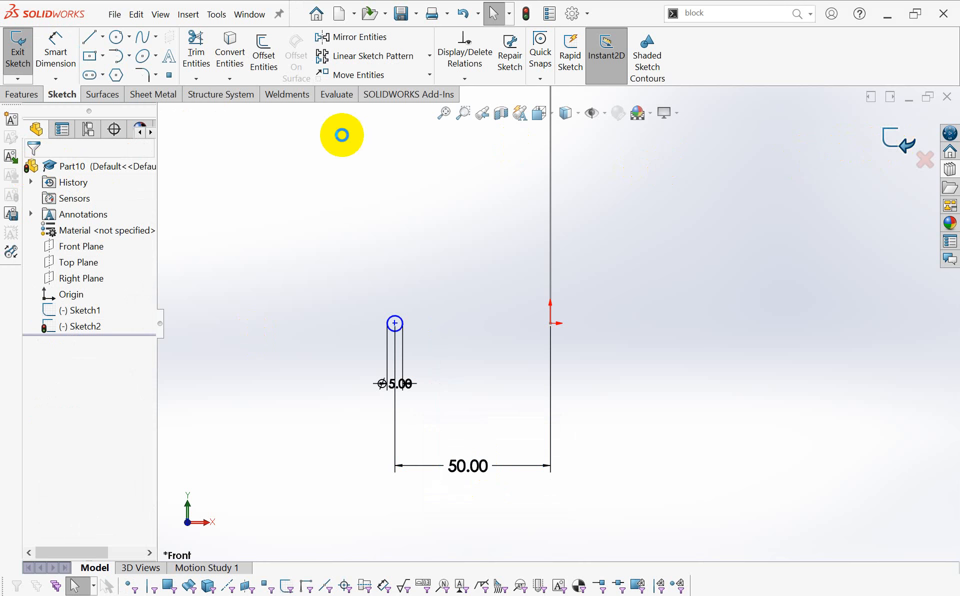
Exit the circle sketch and start a Swept Boss/Base with the circle as profile and the vertical line as path.
left_click(30, 75)
left_click(23, 95)
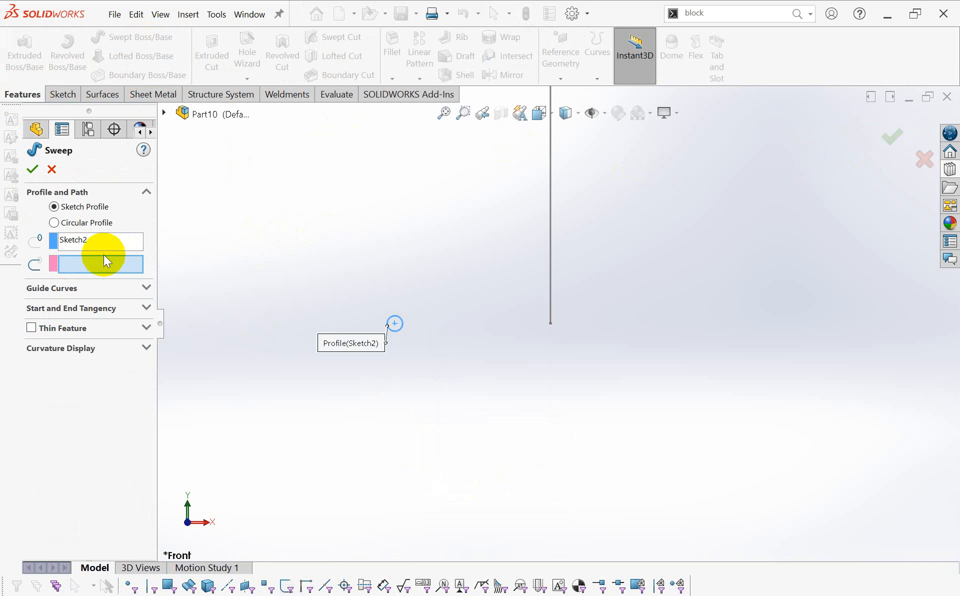
left_click(552, 311)
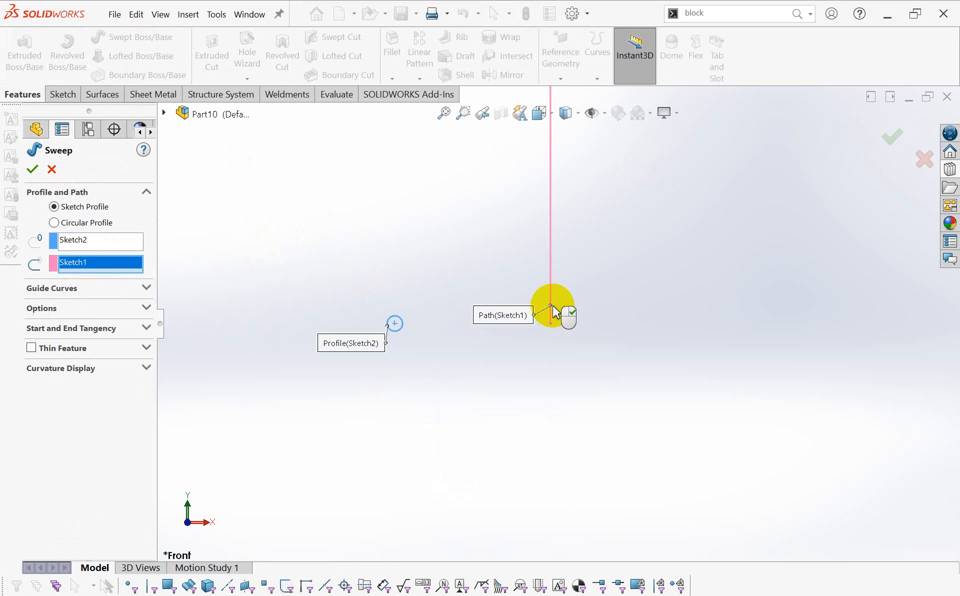
Specify a profile twist of 15 revolutions along the path and create the sweep.
left_click(146, 309)
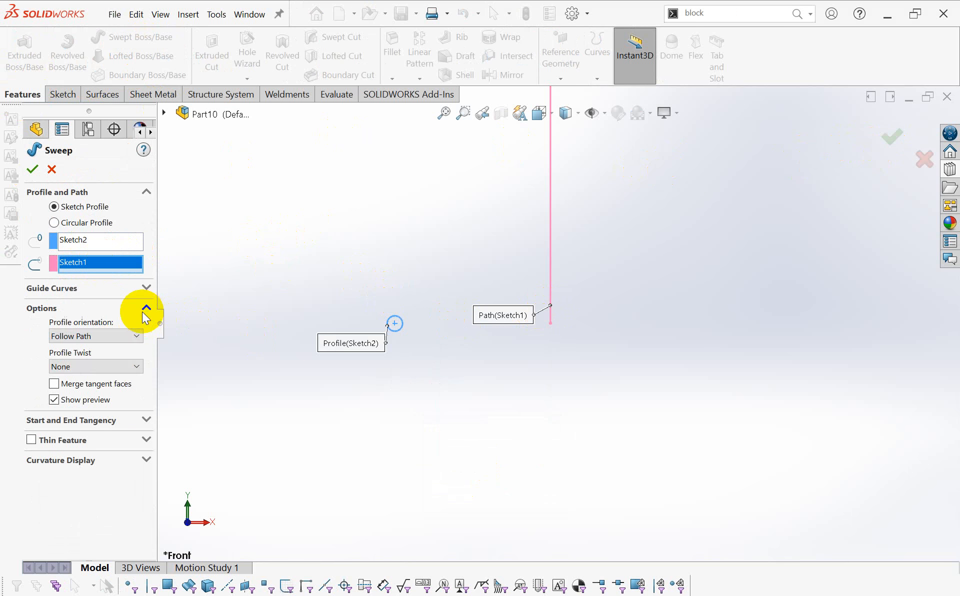
left_click(108, 367)
left_click(99, 390)
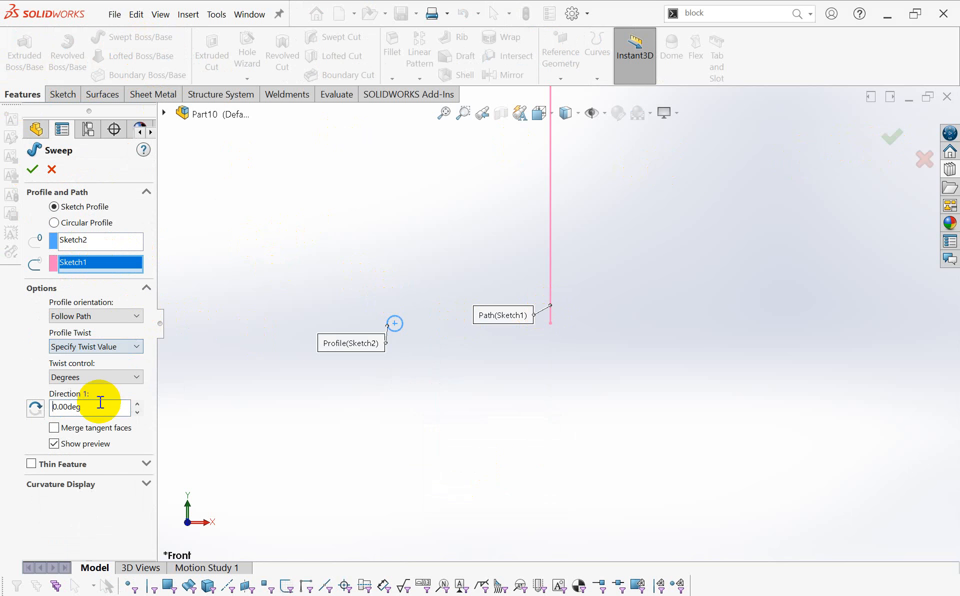
left_click(112, 377)
left_click(98, 411)
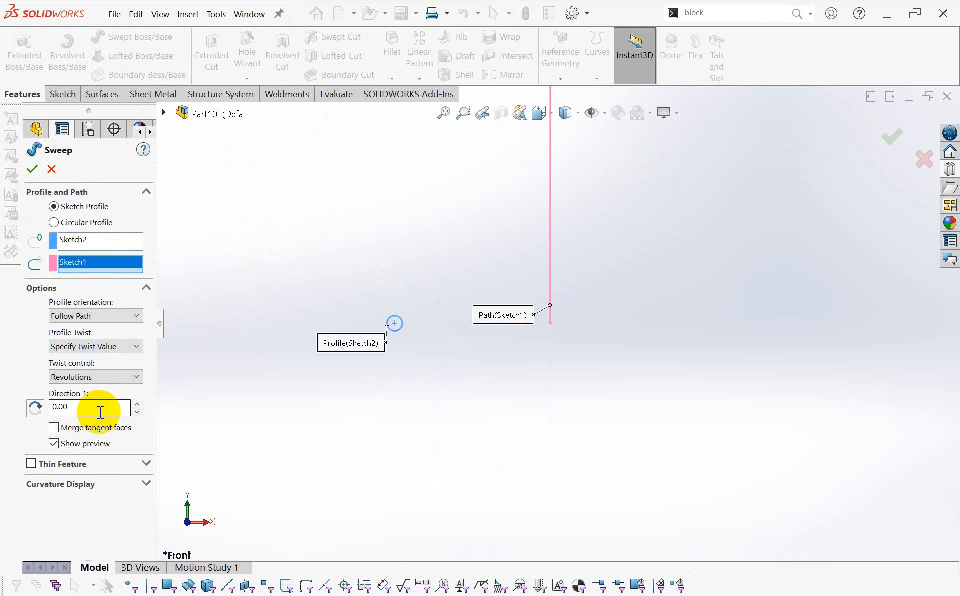
type("15")
key("Return")
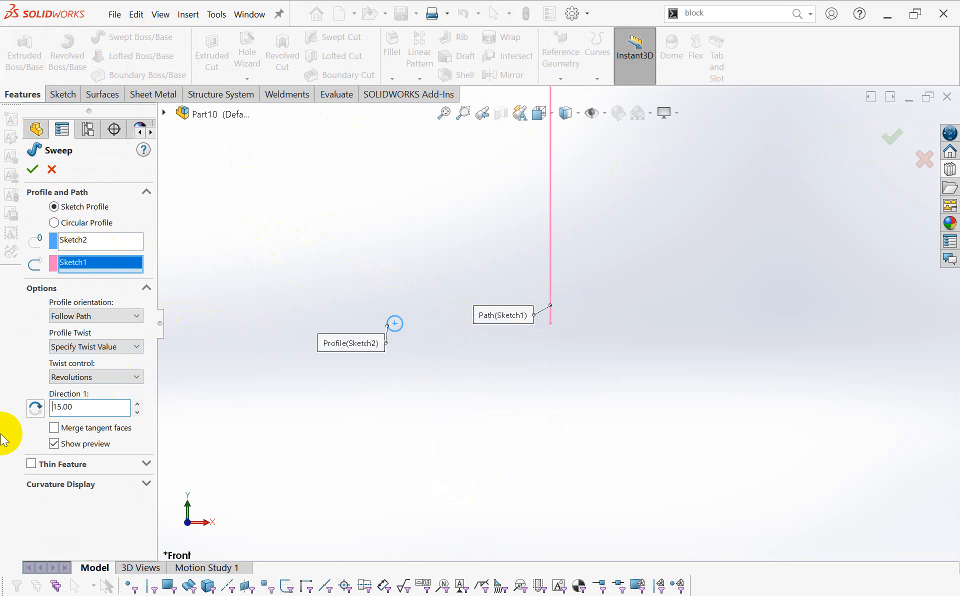
scroll(490, 256, "up", 5)
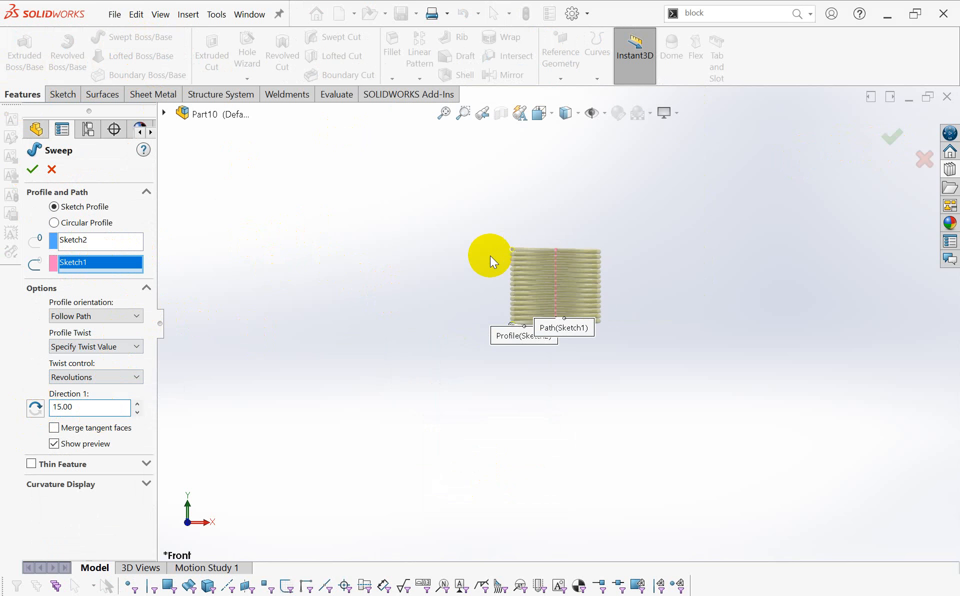
left_click(31, 170)
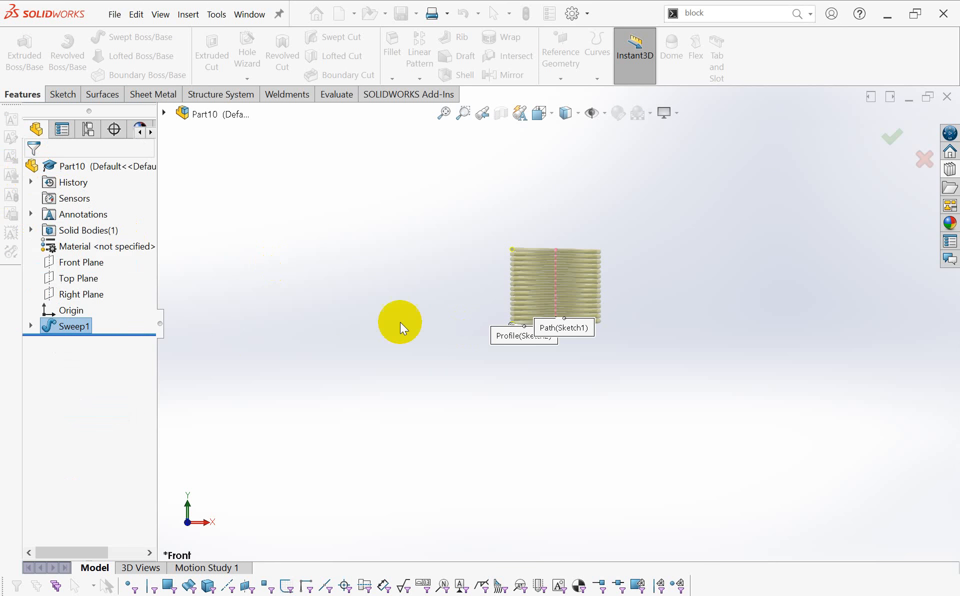
Stretch the coil by pulling the upper end of its path line upward twice, to a length of about 309 mm.
scroll(578, 245, "down", 4)
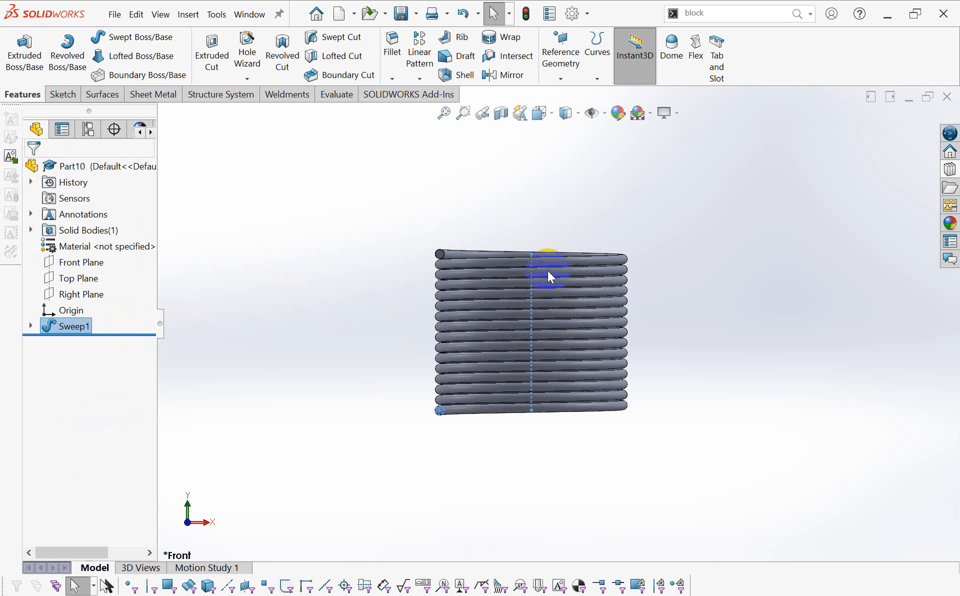
left_click(531, 265)
left_click_drag(530, 228, 527, 45)
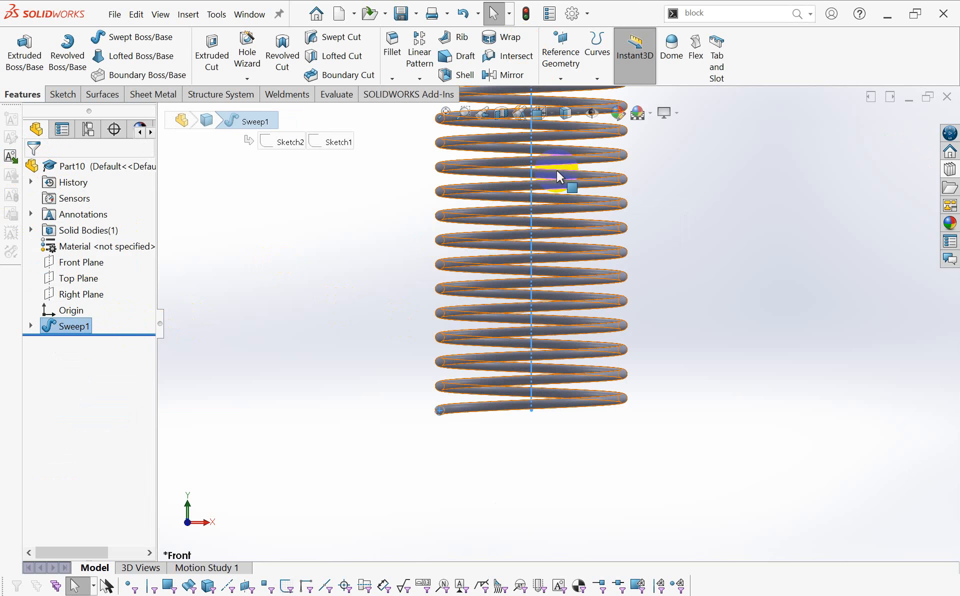
scroll(556, 172, "up", 6)
scroll(556, 171, "down", 4)
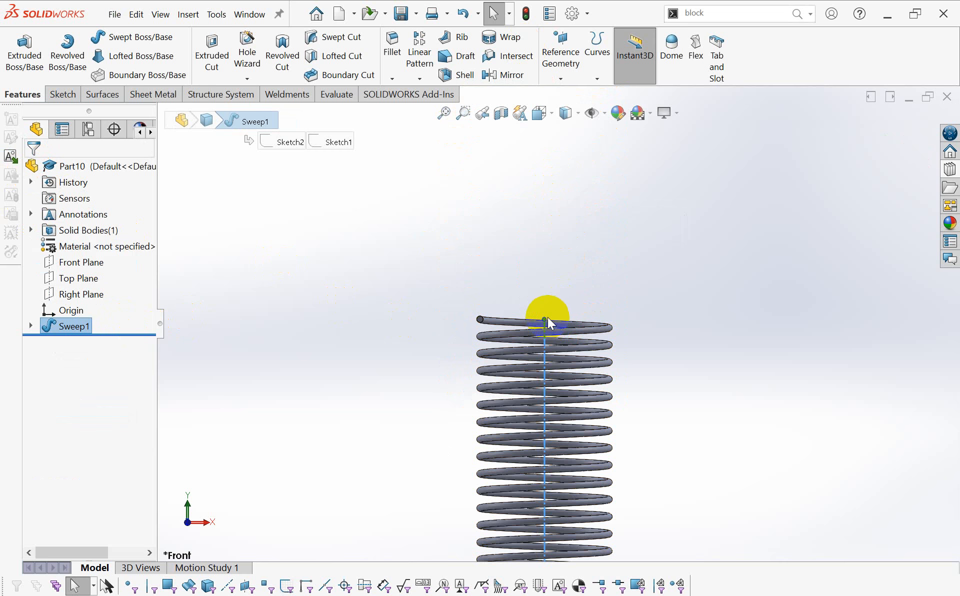
left_click_drag(544, 319, 549, 177)
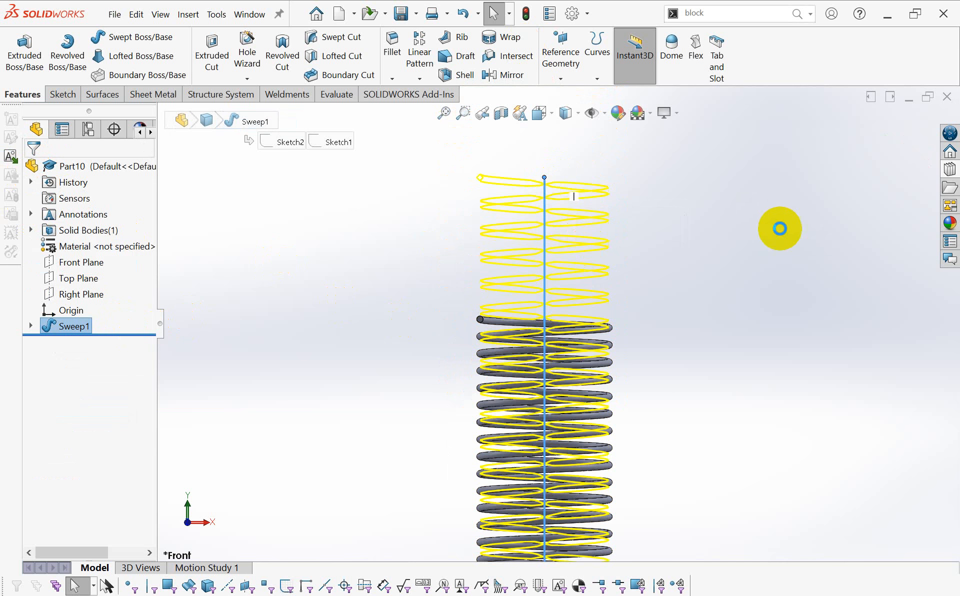
left_click(699, 242)
scroll(700, 242, "up", 3)
mouse_move(676, 286)
middle_mouse_down()
mouse_move(716, 299)
mouse_move(682, 282)
mouse_move(662, 300)
middle_mouse_up()
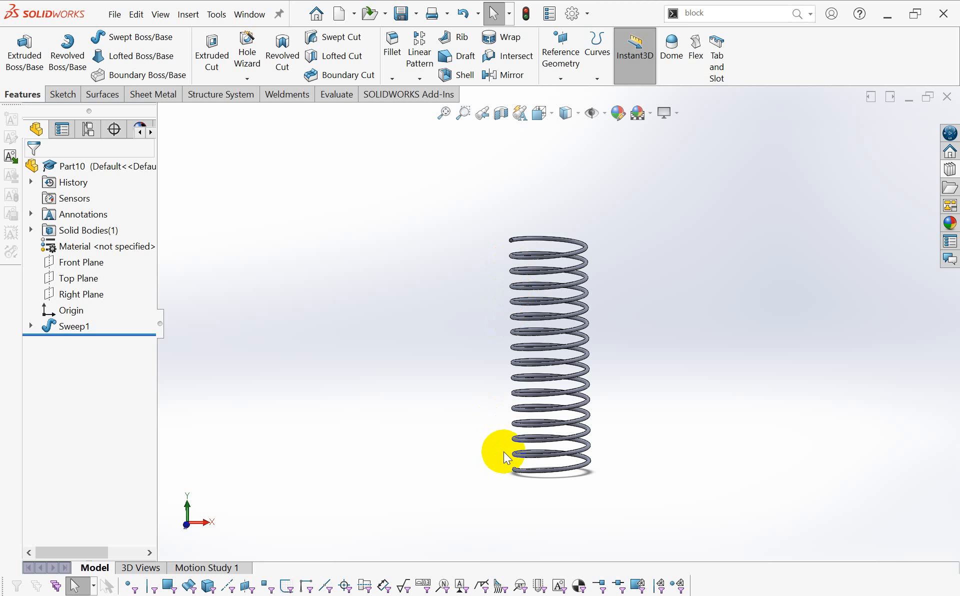
Open the sweep's path sketch, Sketch1, for editing.
left_click(31, 325)
left_click(97, 342)
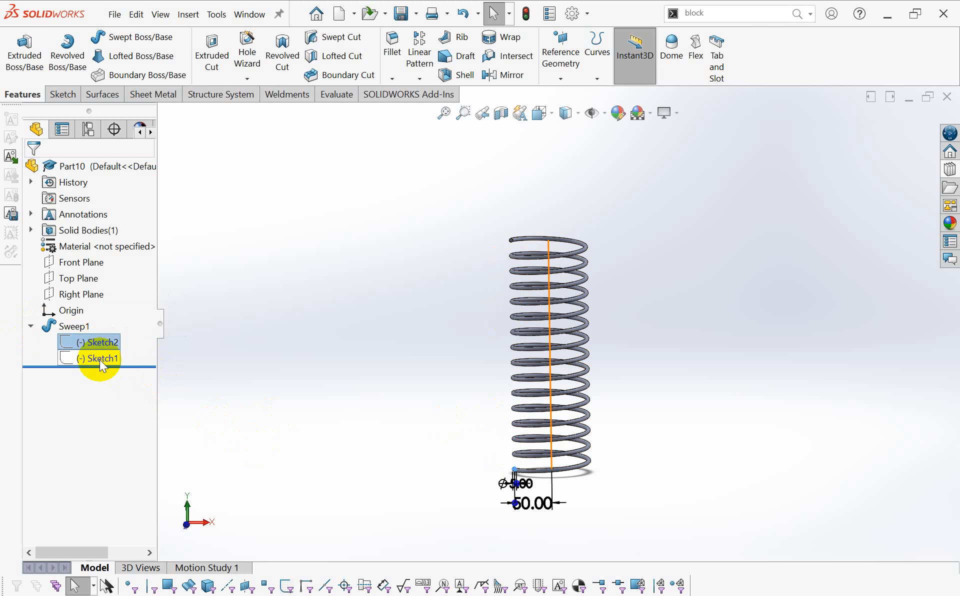
left_click(100, 358)
left_click(112, 322)
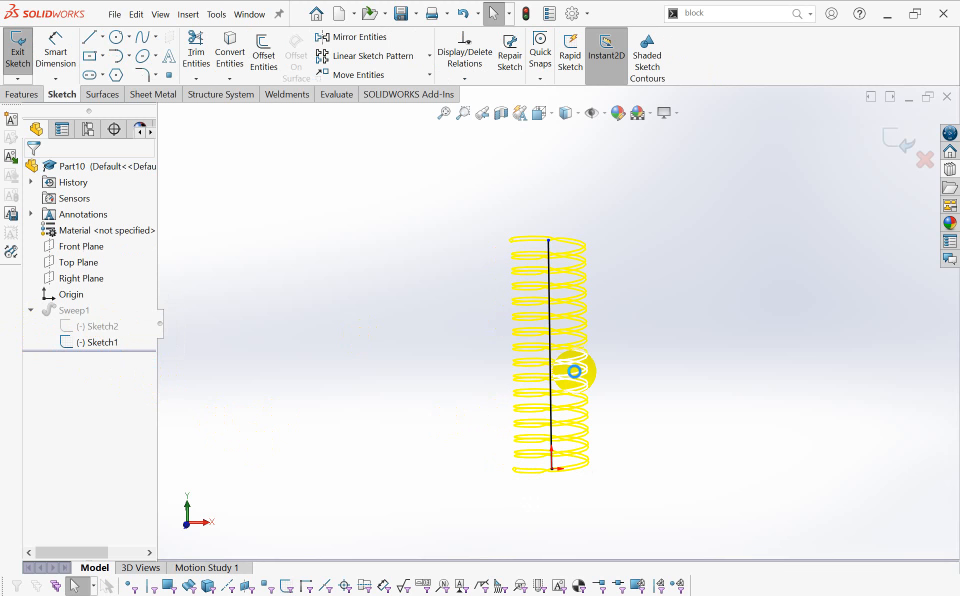
Dimension the length of the vertical path line and link it to a new global variable named length.
key("s")
left_click(561, 390)
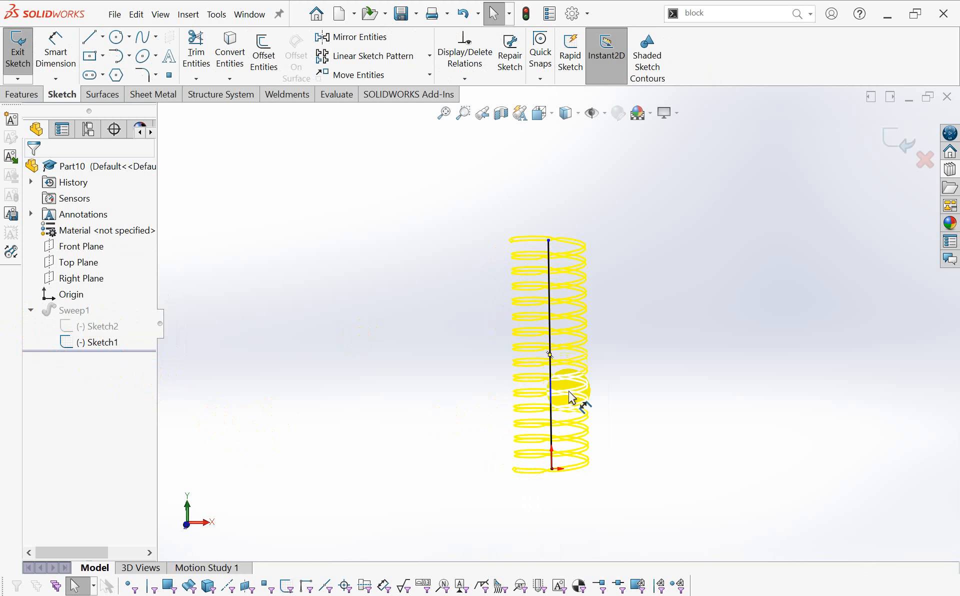
left_click(551, 381)
left_click(686, 334)
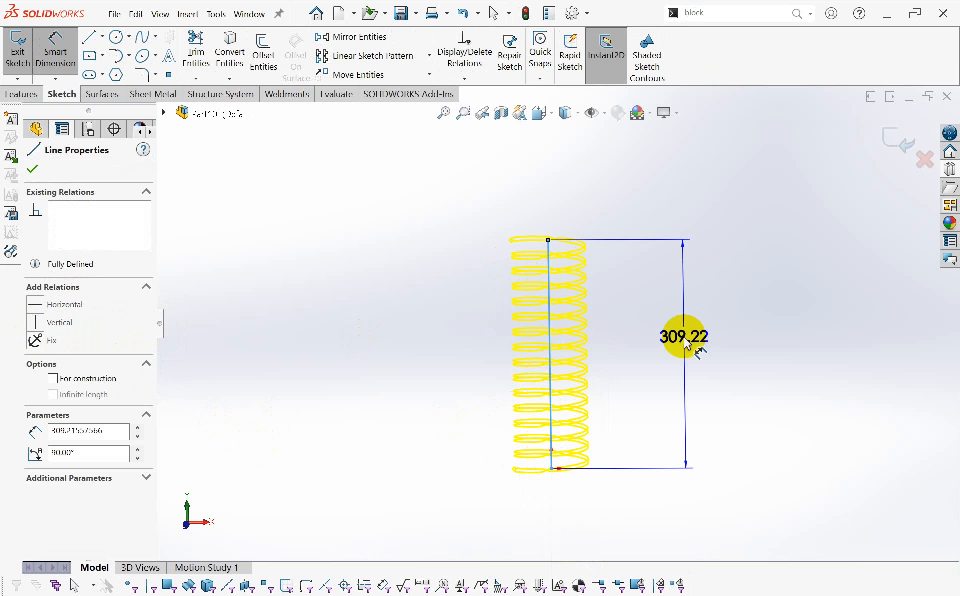
key("Escape")
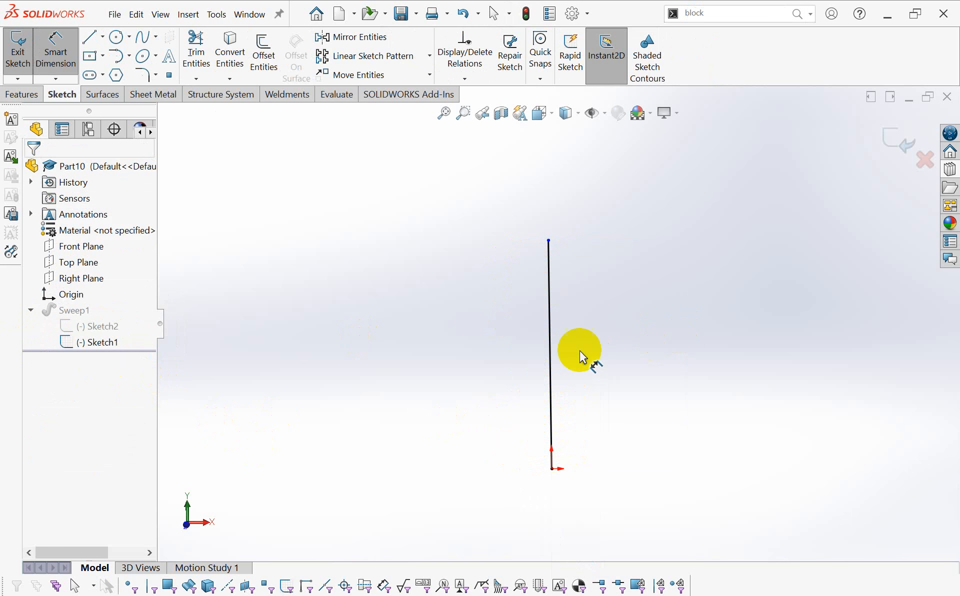
left_click(555, 360)
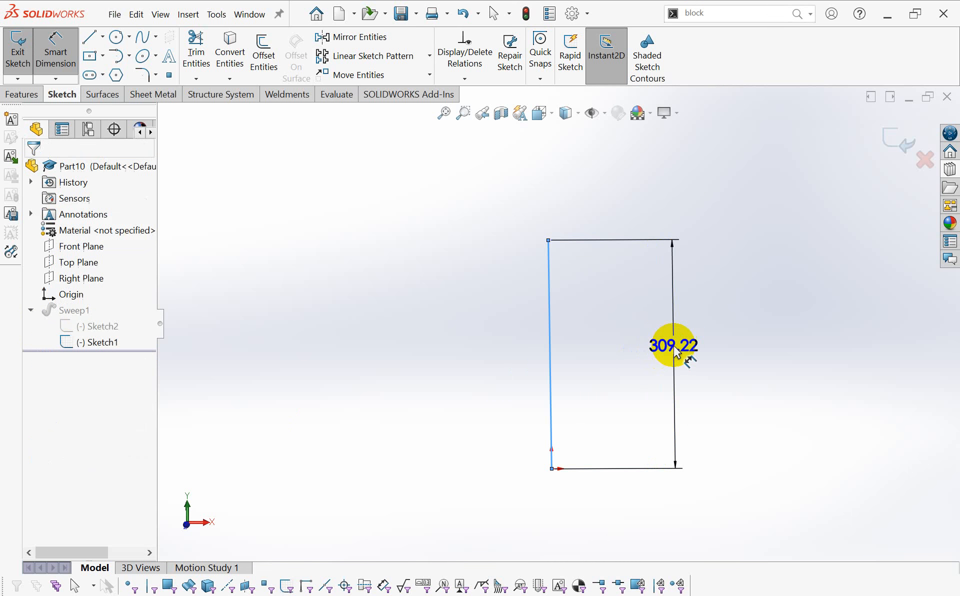
left_click(673, 346)
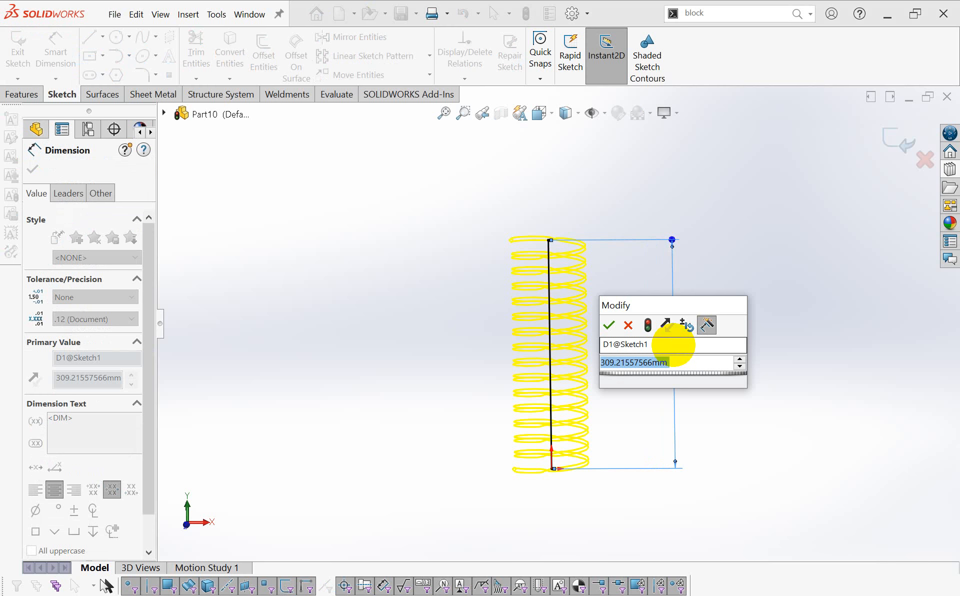
type("=length")
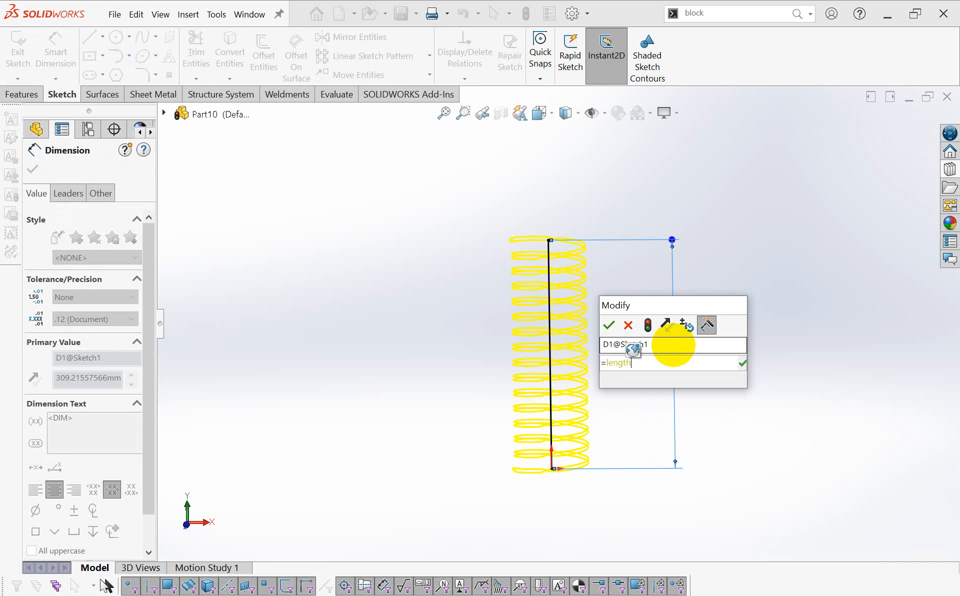
key("Return")
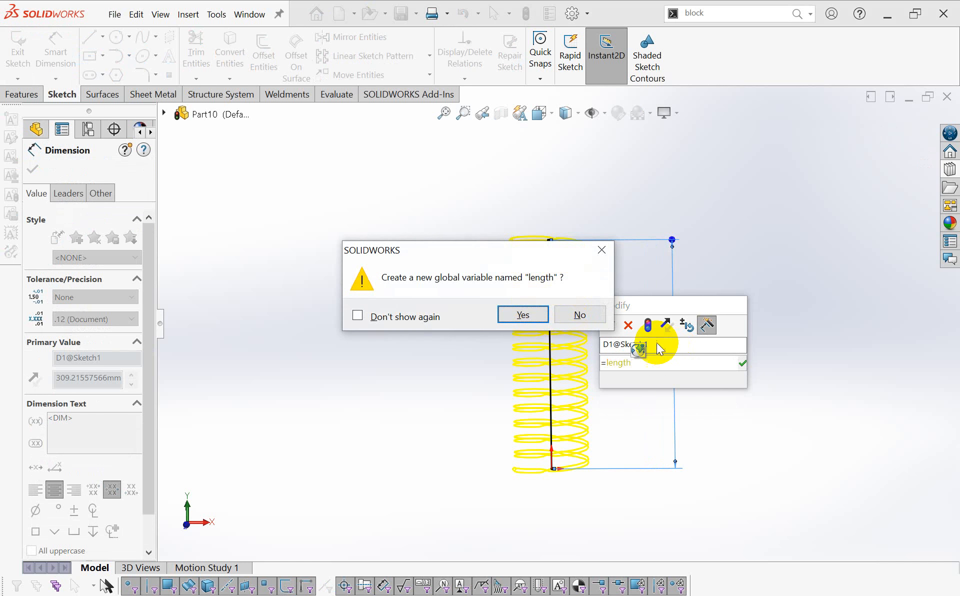
left_click(536, 317)
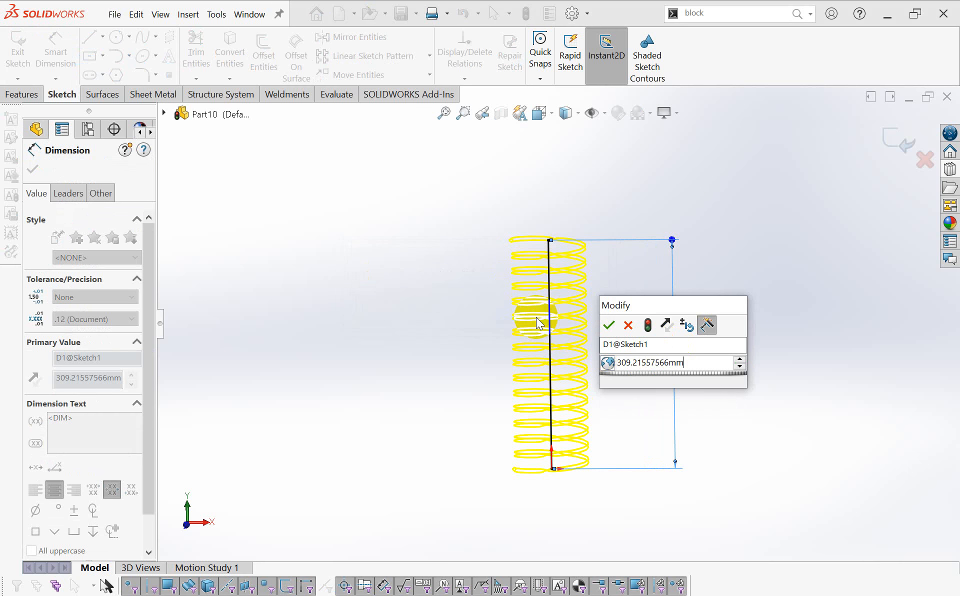
Set the linked path length to 300 mm and exit the path sketch.
double_click(686, 362)
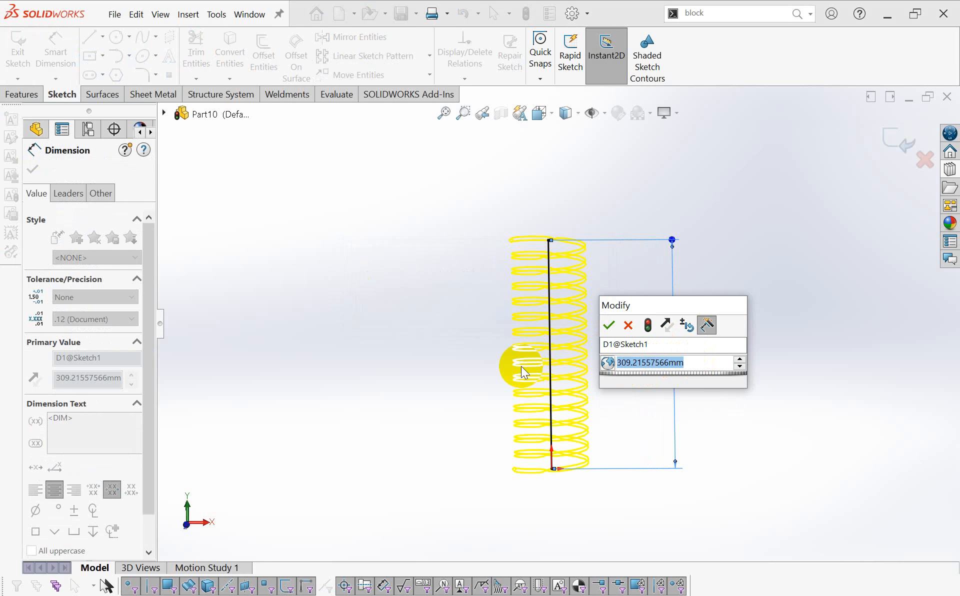
type("300")
key("Return")
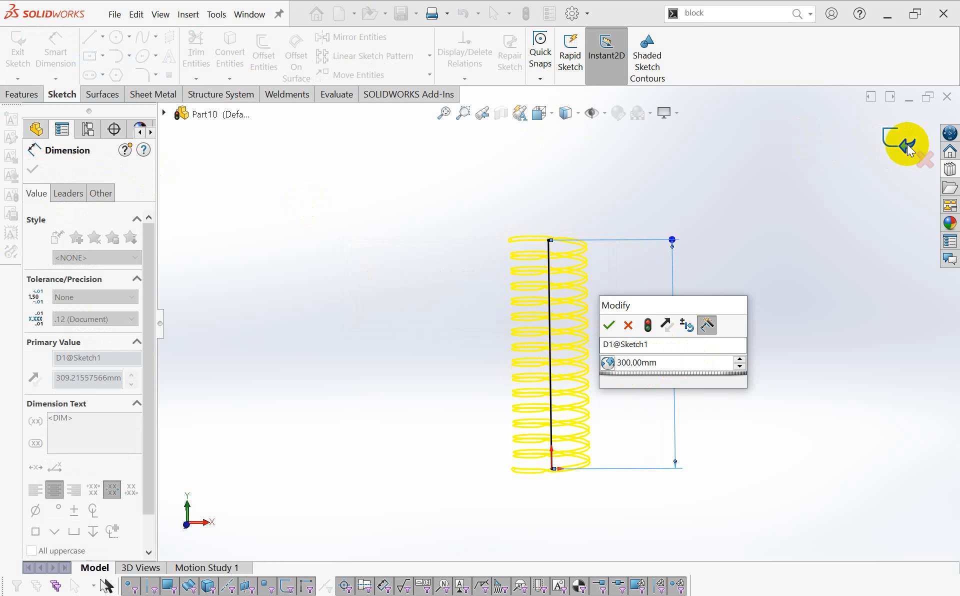
left_click(609, 327)
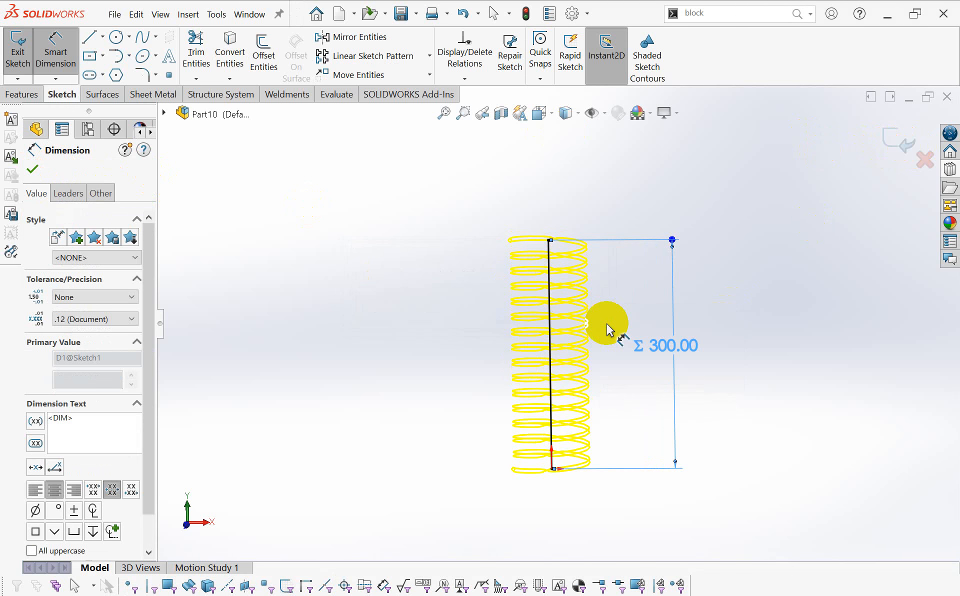
left_click(896, 137)
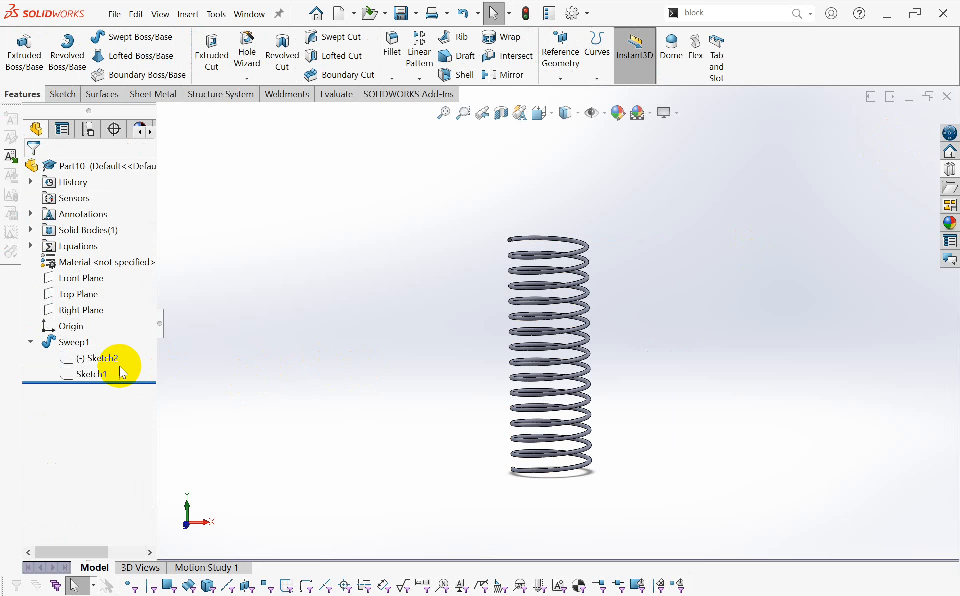
Open the sweep's circle profile sketch, Sketch2, for editing.
left_click(93, 374)
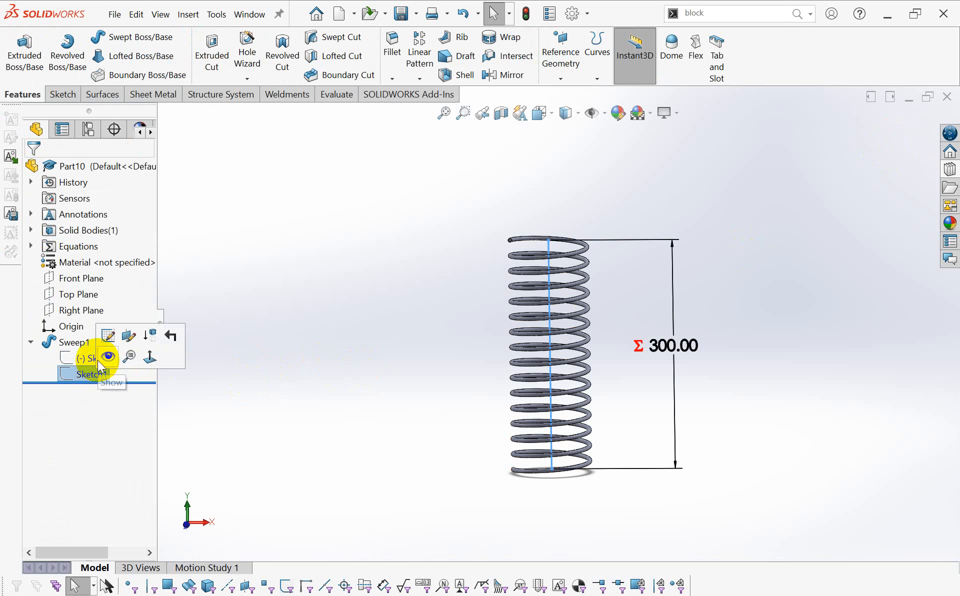
left_click(90, 359)
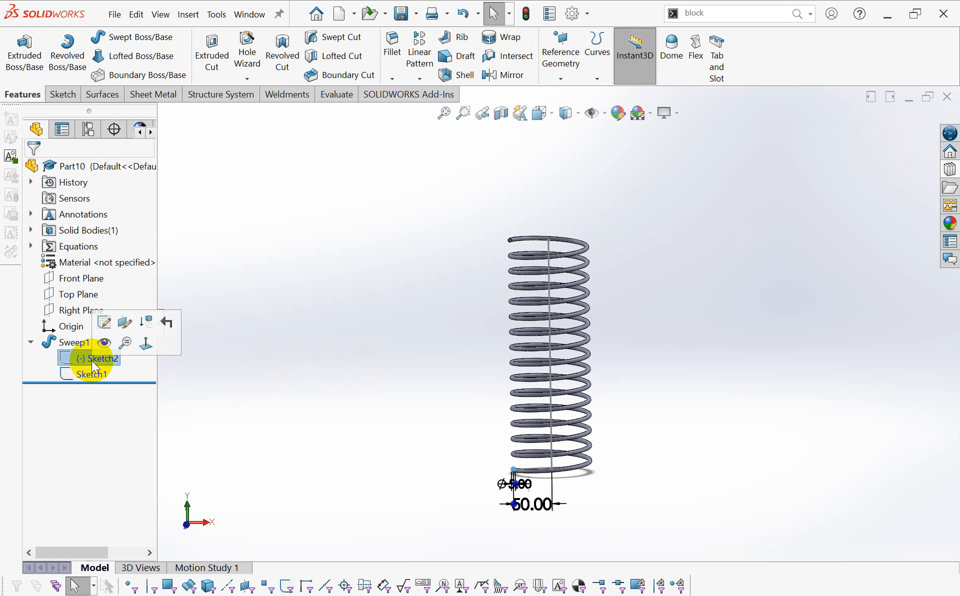
left_click(104, 325)
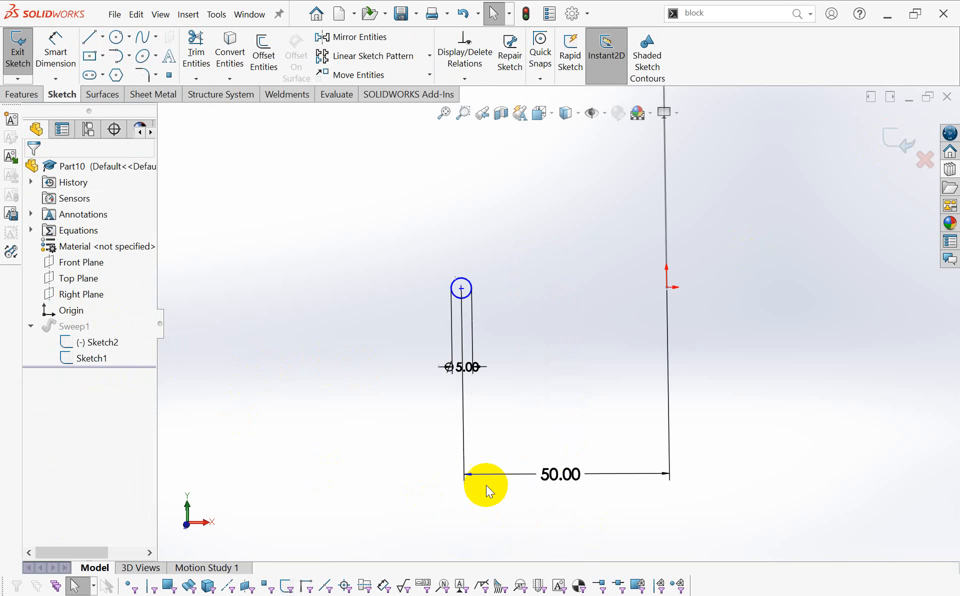
scroll(505, 478, "up", 3)
scroll(555, 454, "down", 5)
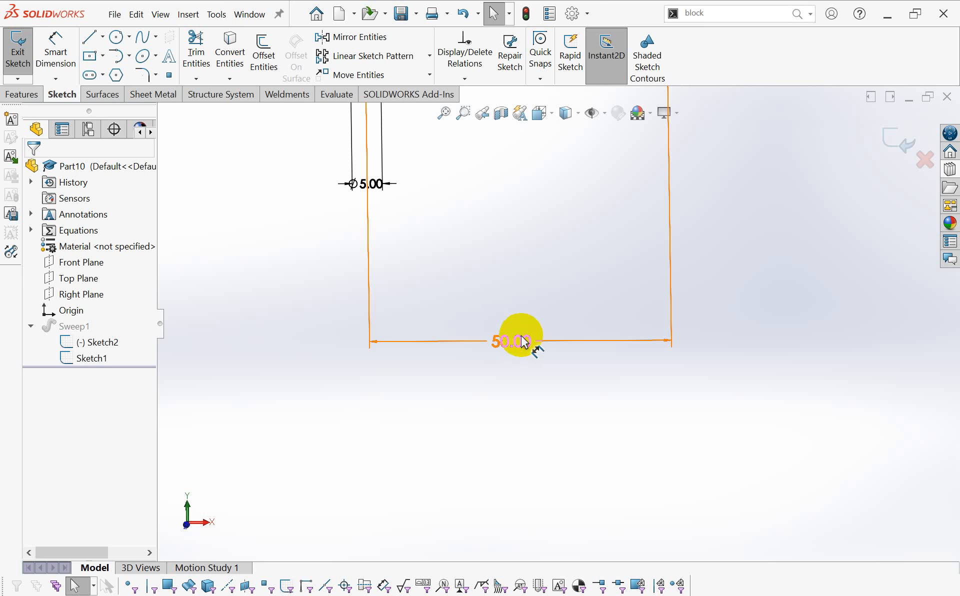
Enter 51-"length"/300 as the circle's horizontal distance from the path line and exit the profile sketch.
left_click(519, 341)
double_click(520, 343)
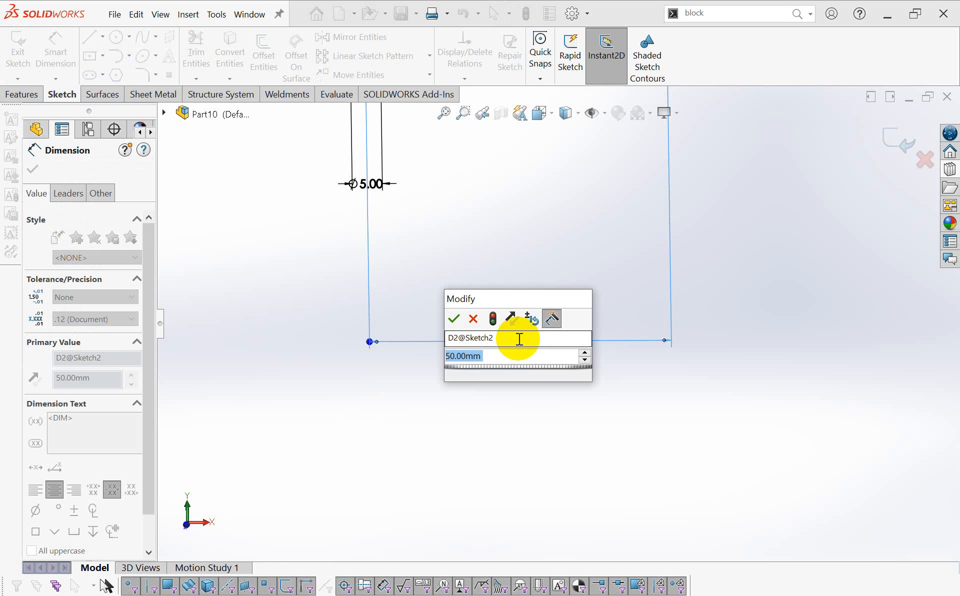
type("5")
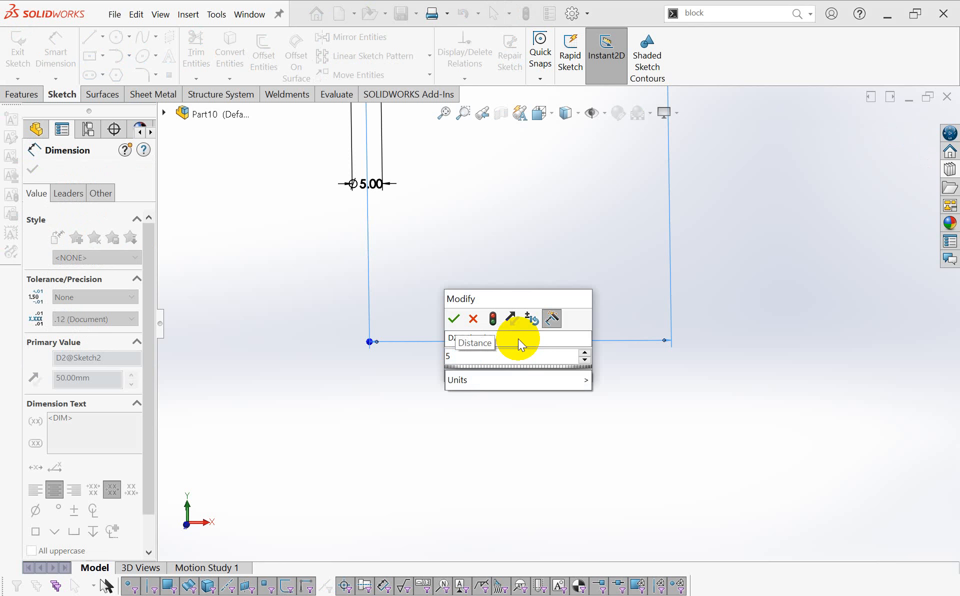
type("1")
key("BackSpace")
type("1-")
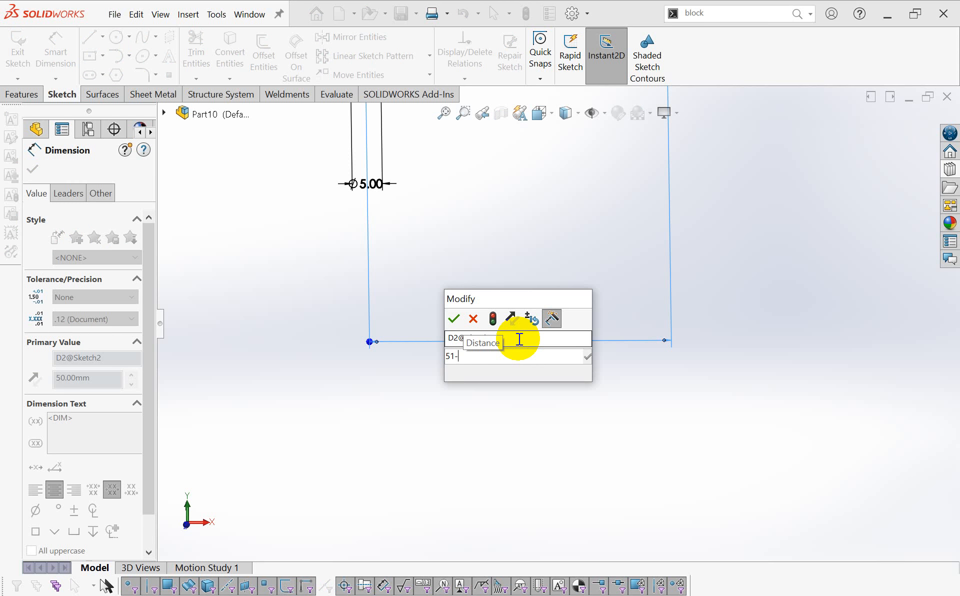
type("\"length")
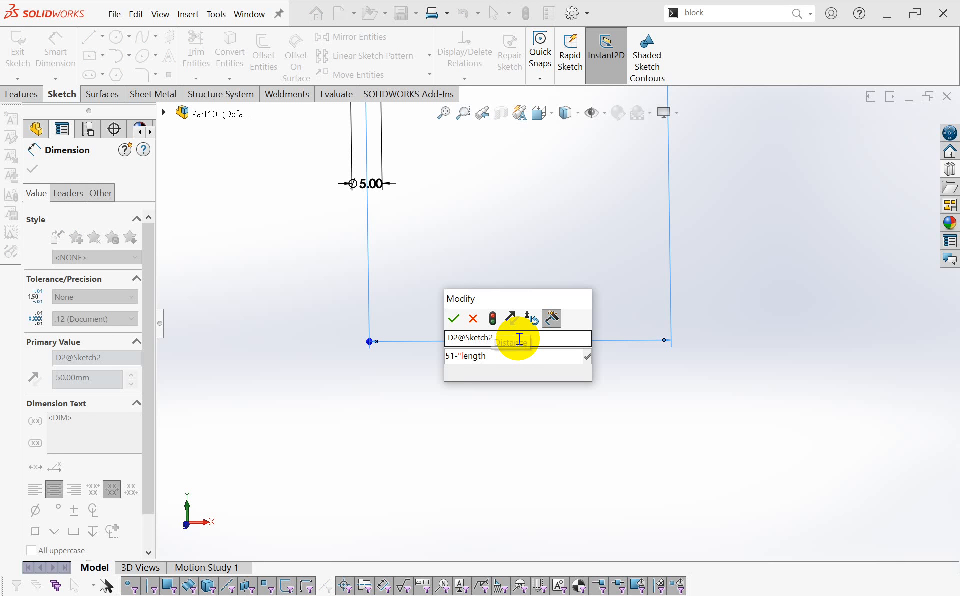
type("\"/")
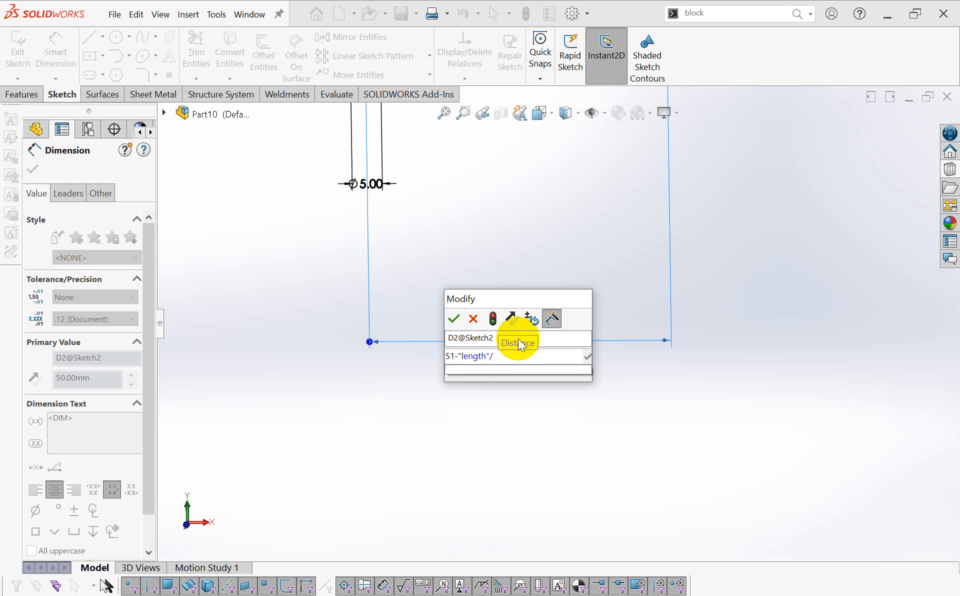
type("300")
key("Return")
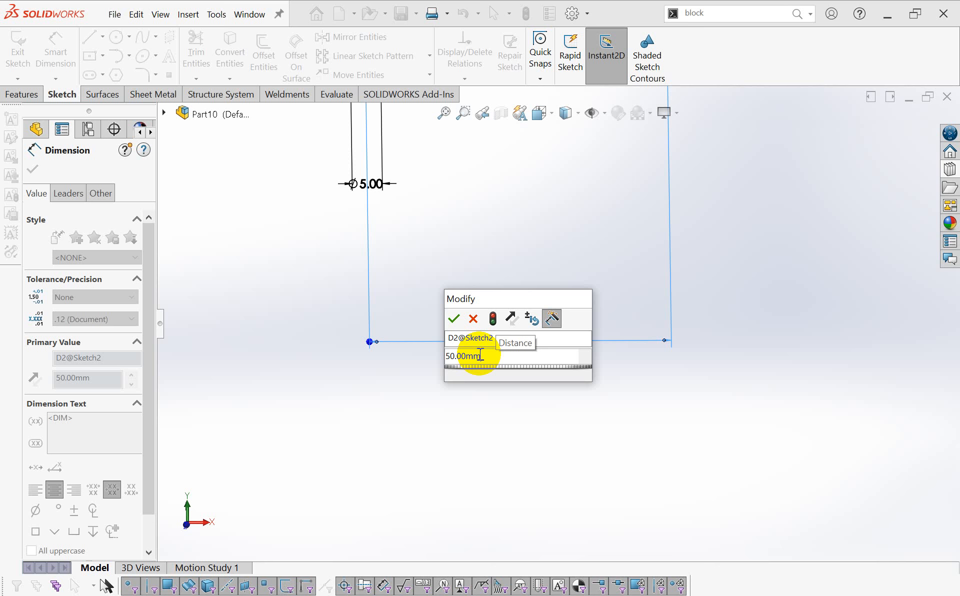
left_click(453, 319)
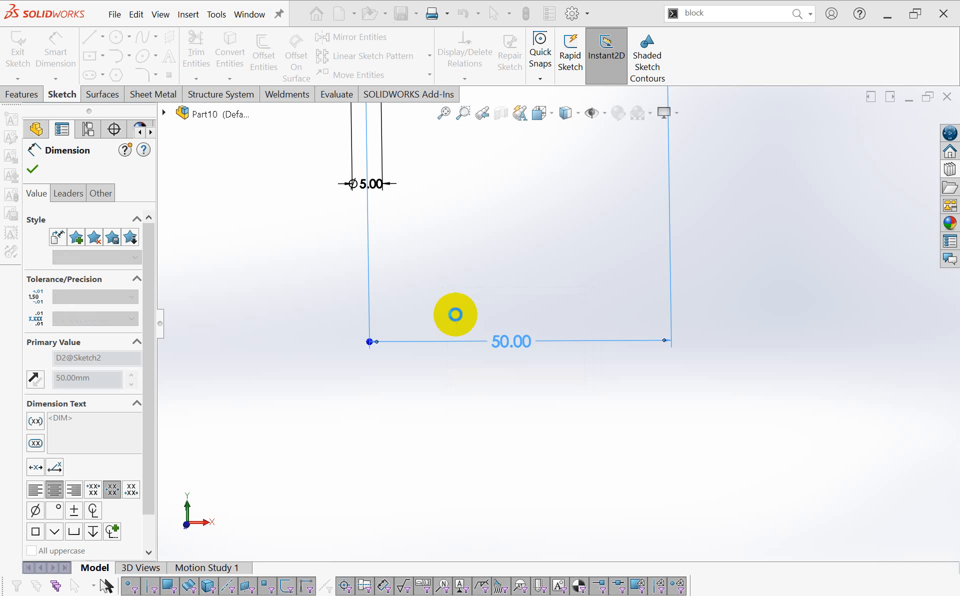
left_click(895, 141)
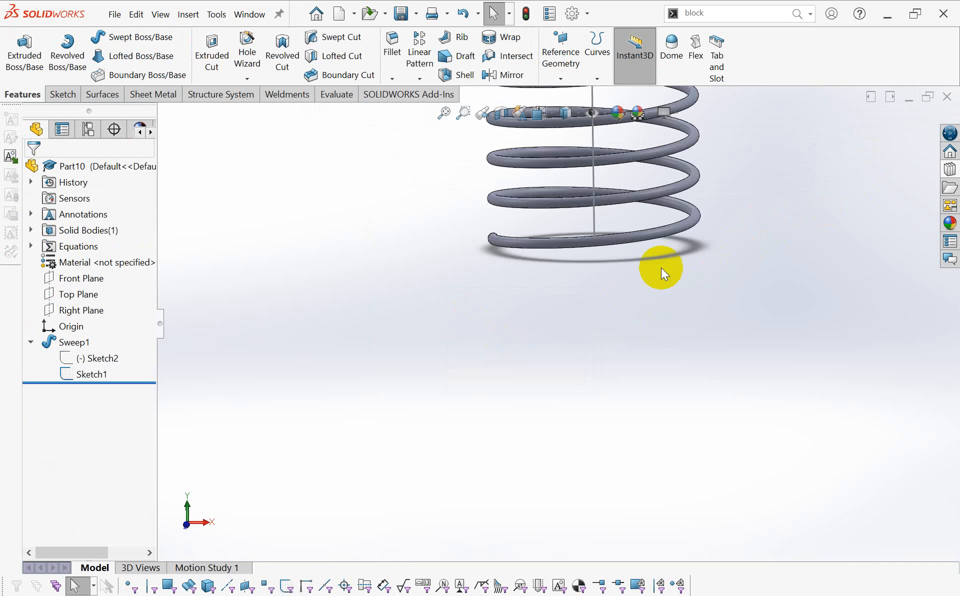
Set the path line's linked length dimension in Sketch1 to 600 mm and rebuild the spring.
scroll(573, 256, "down", 3)
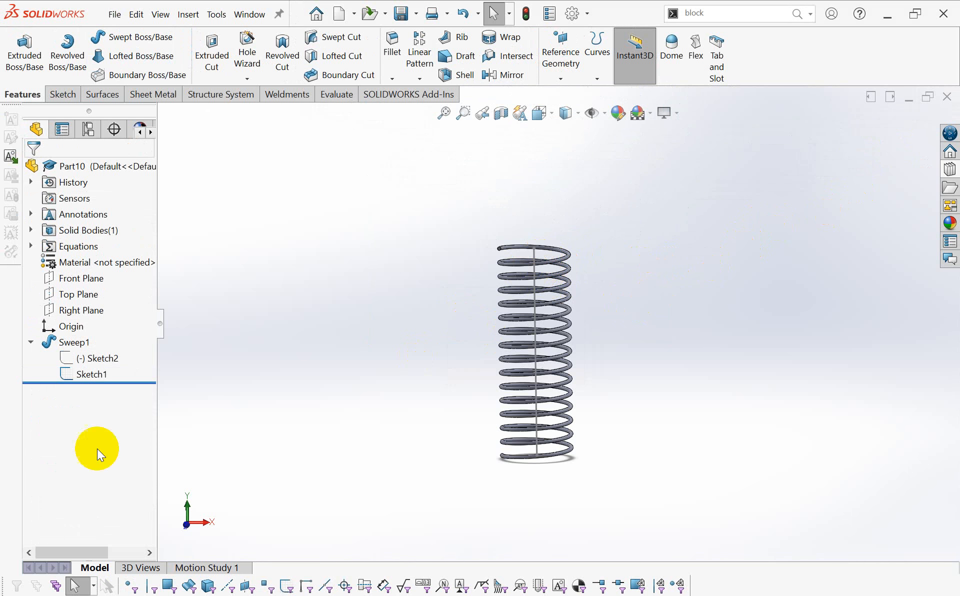
left_click(105, 359)
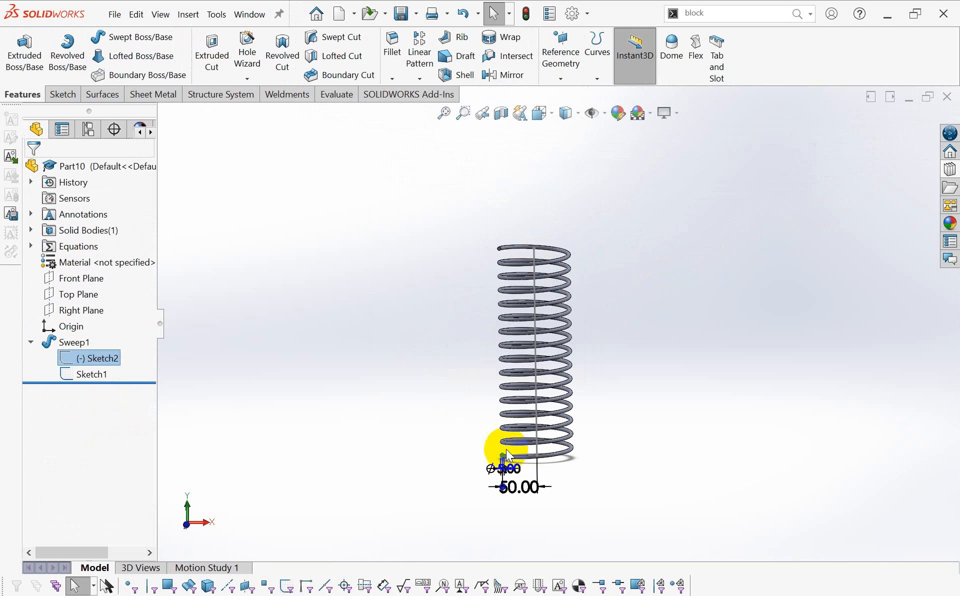
left_click(532, 250)
left_click(547, 113)
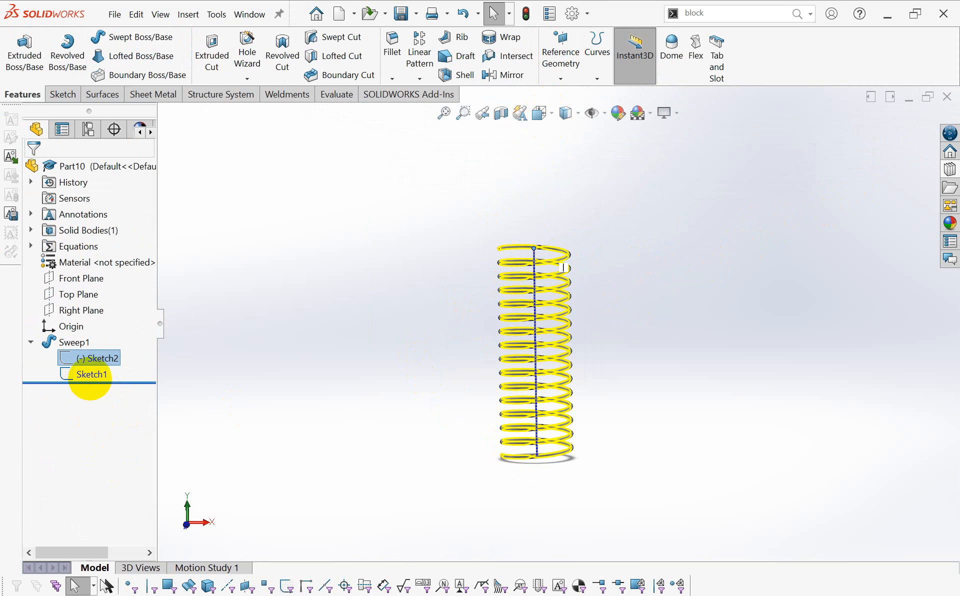
left_click(90, 374)
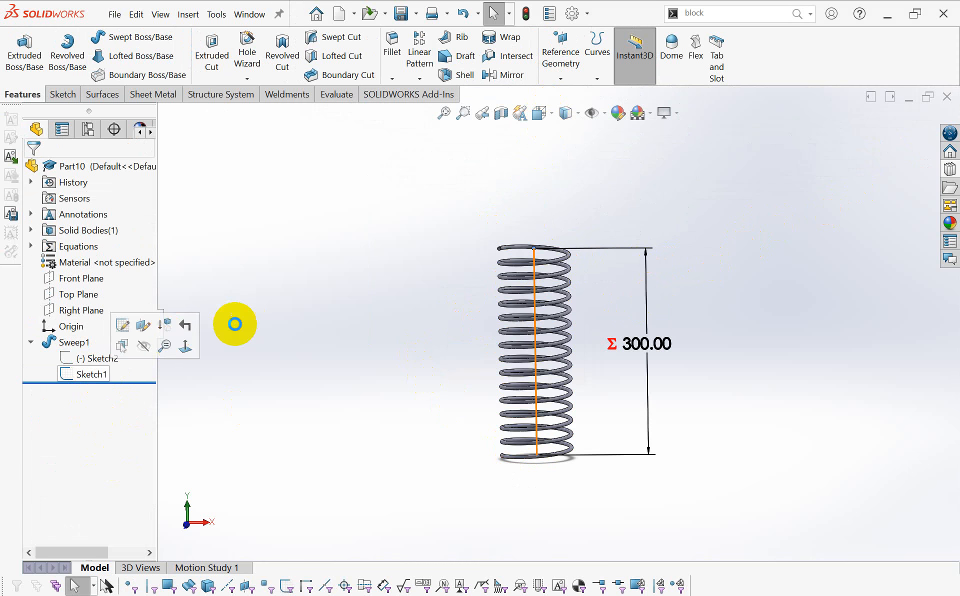
double_click(643, 344)
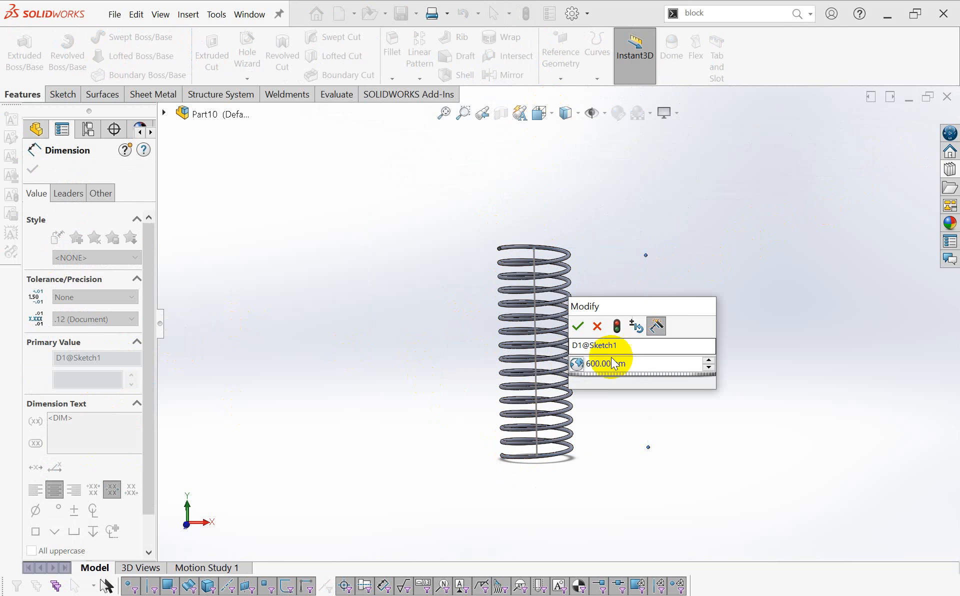
left_click(578, 326)
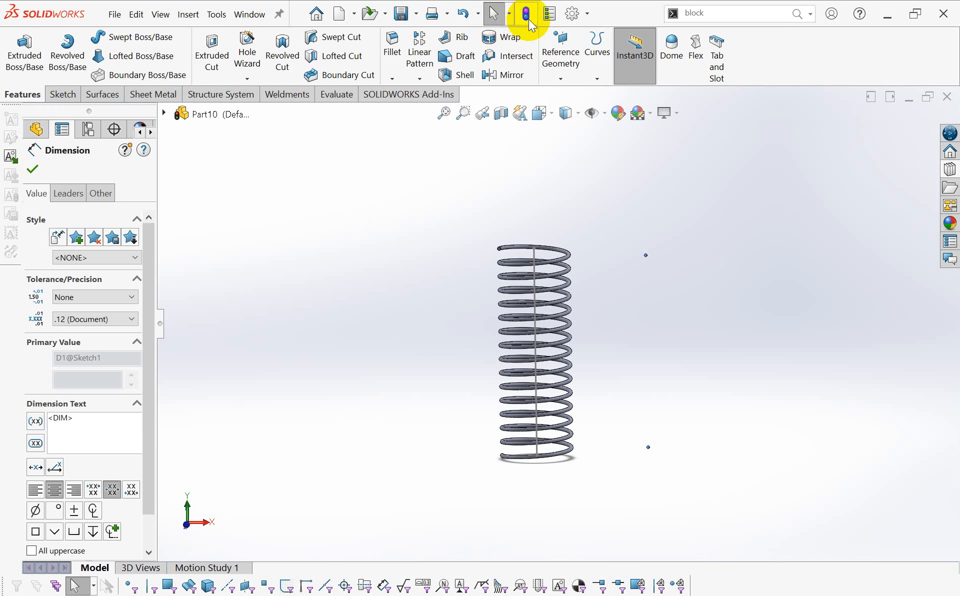
left_click(526, 14)
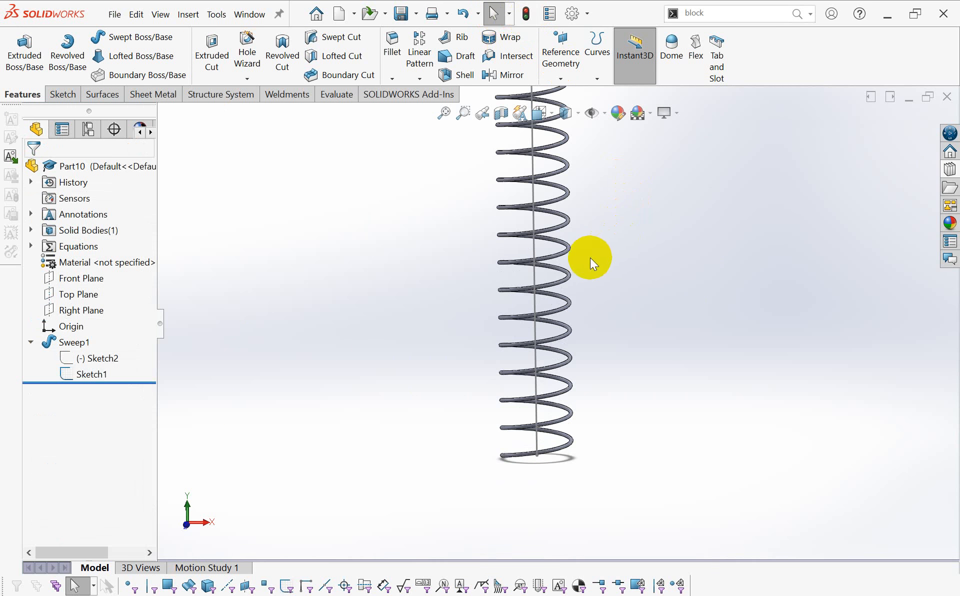
Set the horizontal distance dimension in Sketch2, from the circle to the path line, to the equation 51-"length"/300.
scroll(590, 257, "up", 3)
middle_click_drag(524, 250, 515, 280)
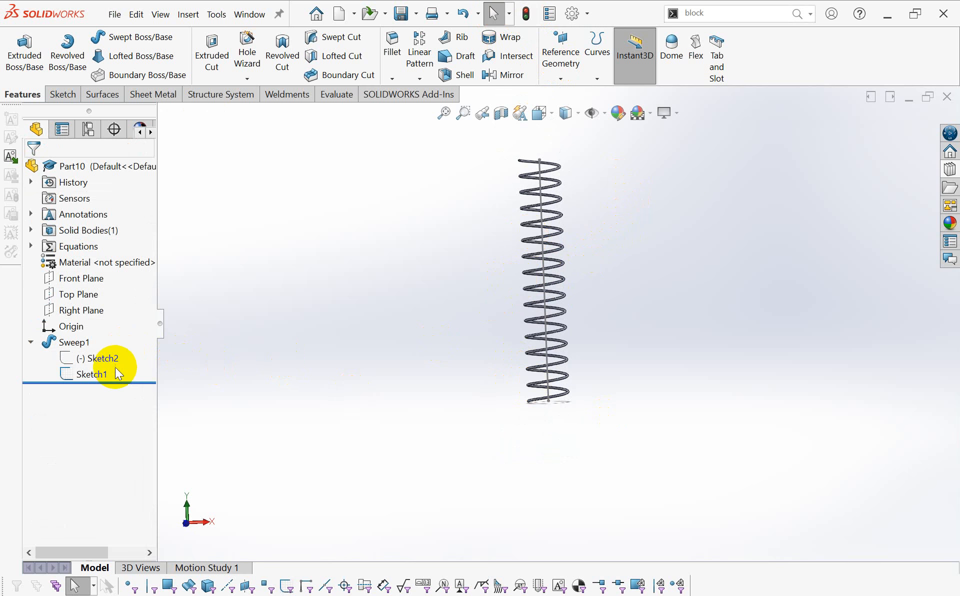
left_click(103, 359)
scroll(593, 427, "down", 2)
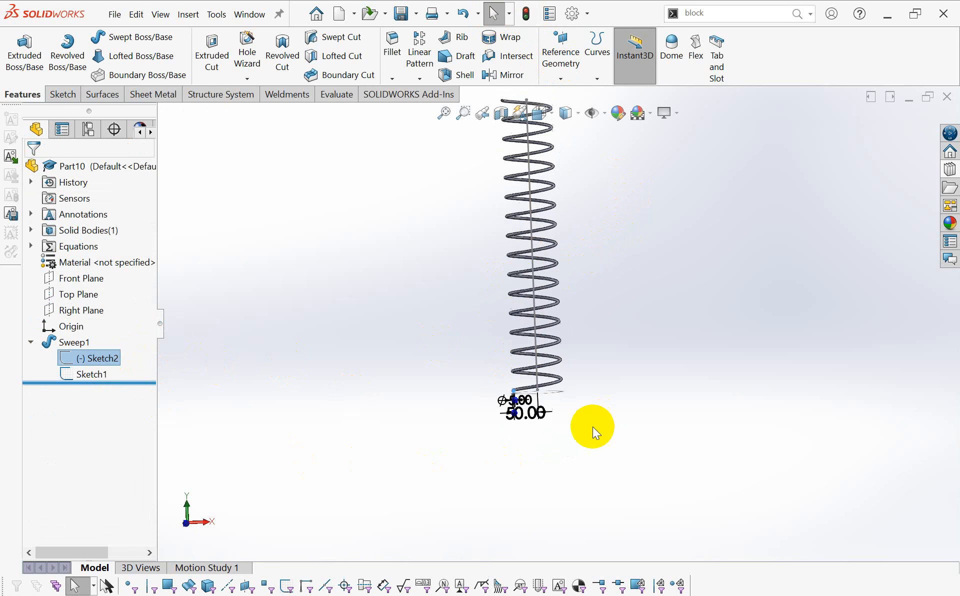
scroll(455, 361, "down", 3)
scroll(503, 389, "up", 2)
scroll(512, 380, "down", 2)
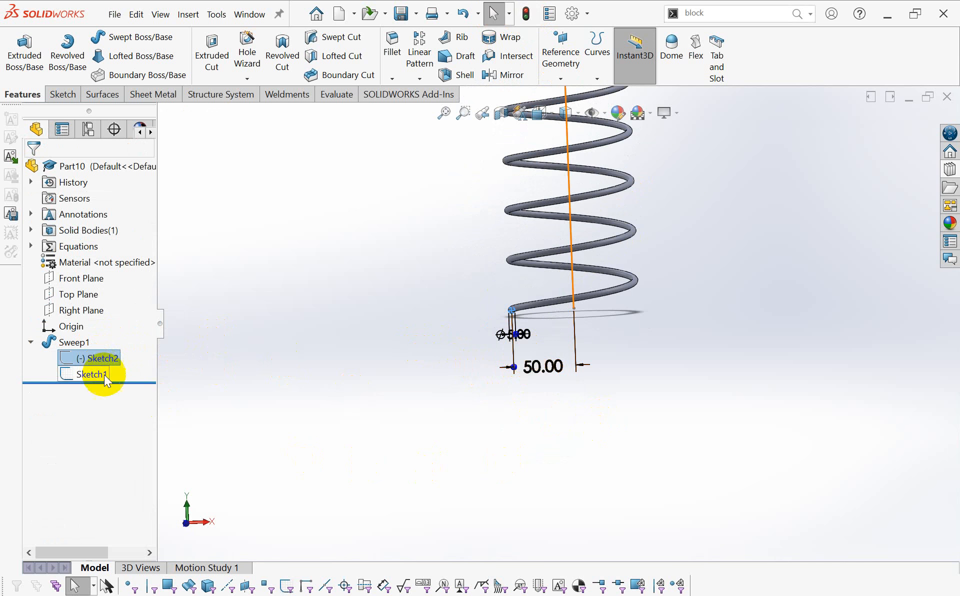
left_click(544, 366)
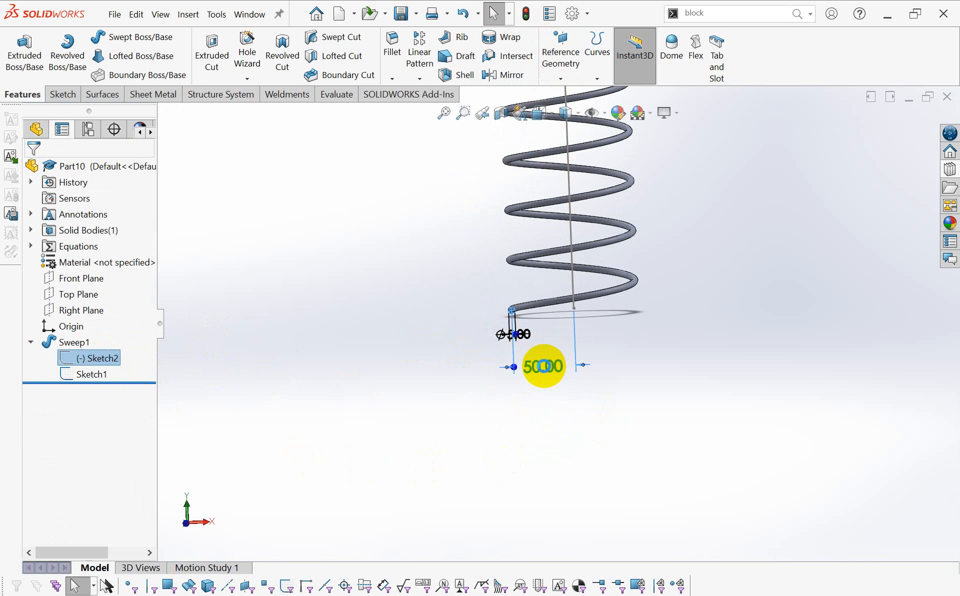
double_click(543, 366)
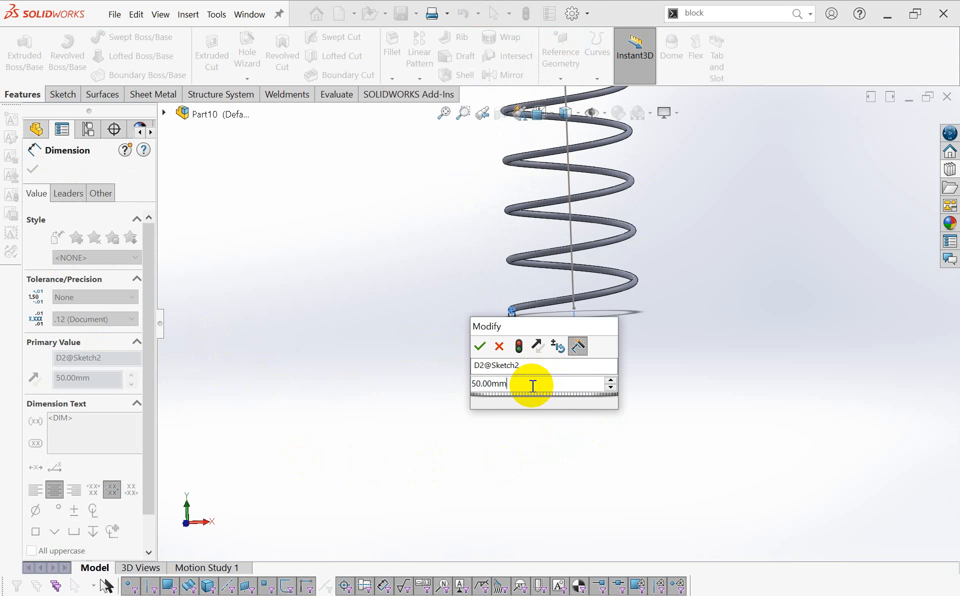
left_click_drag(532, 386, 419, 387)
type("=5")
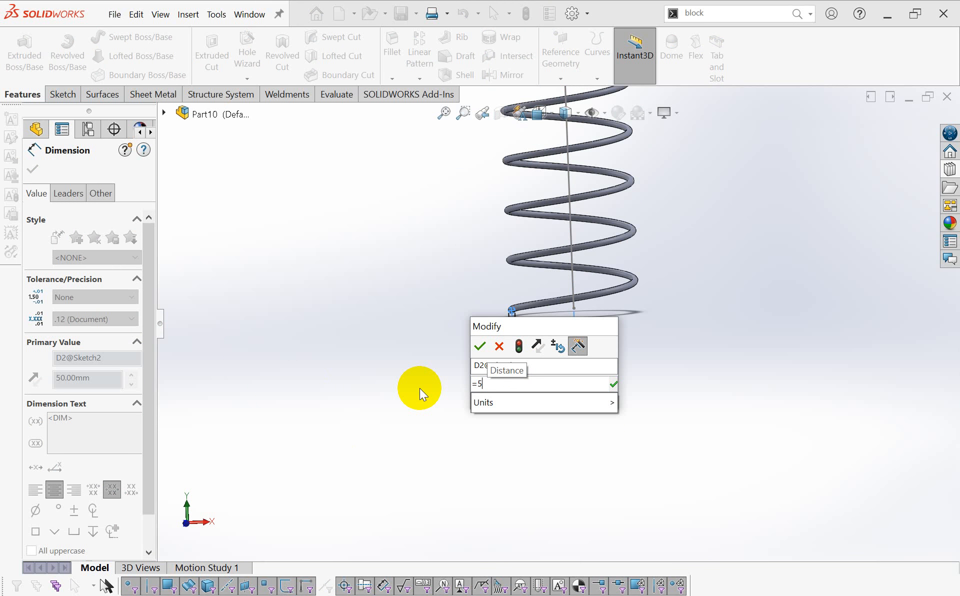
type("1-")
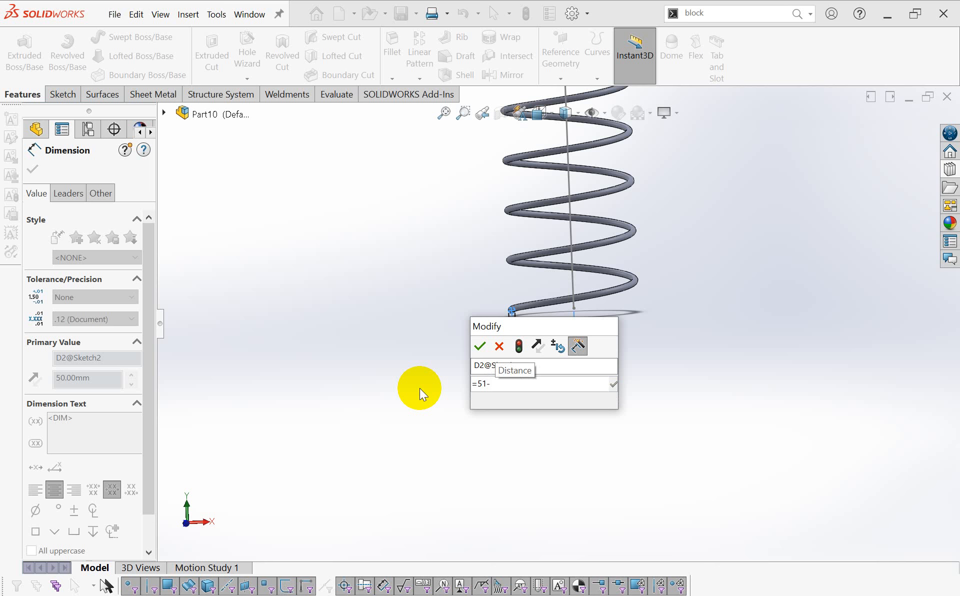
type("\"length")
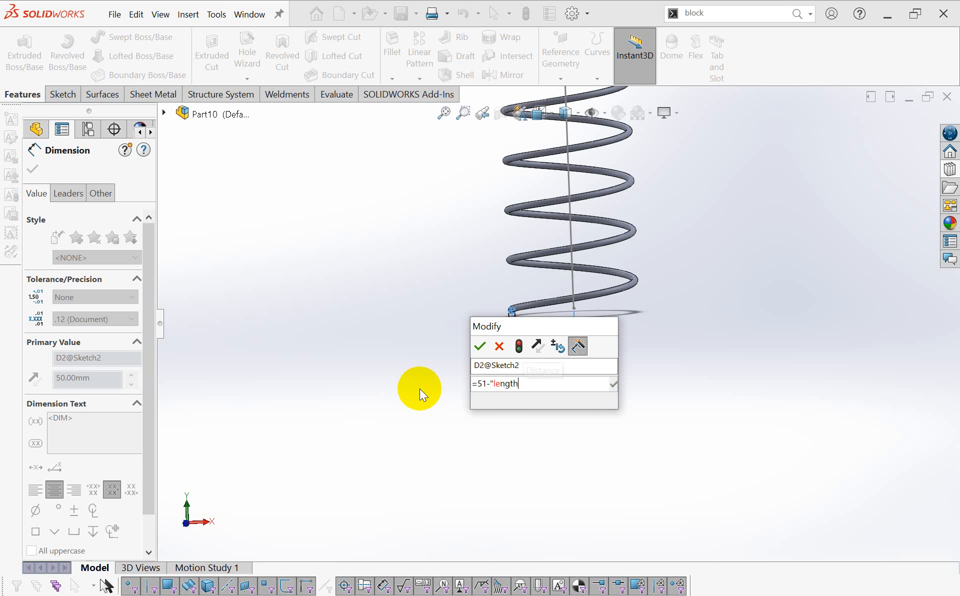
type("\"/300")
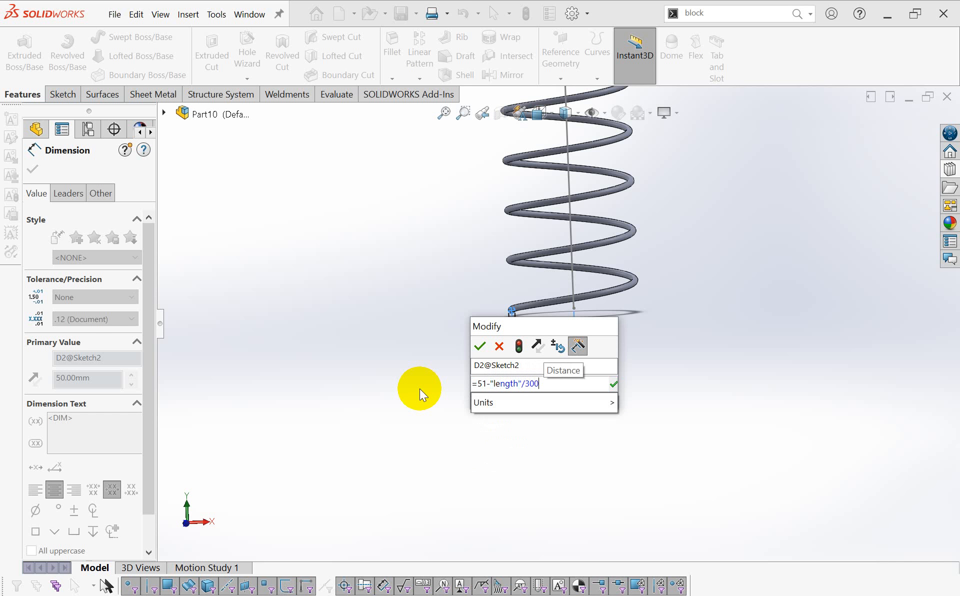
key("Return")
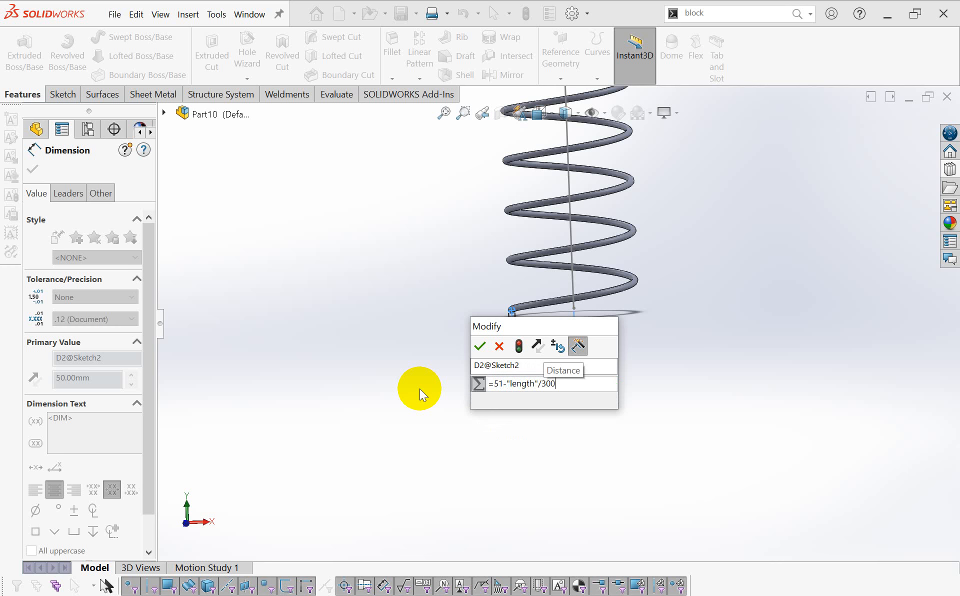
left_click(485, 346)
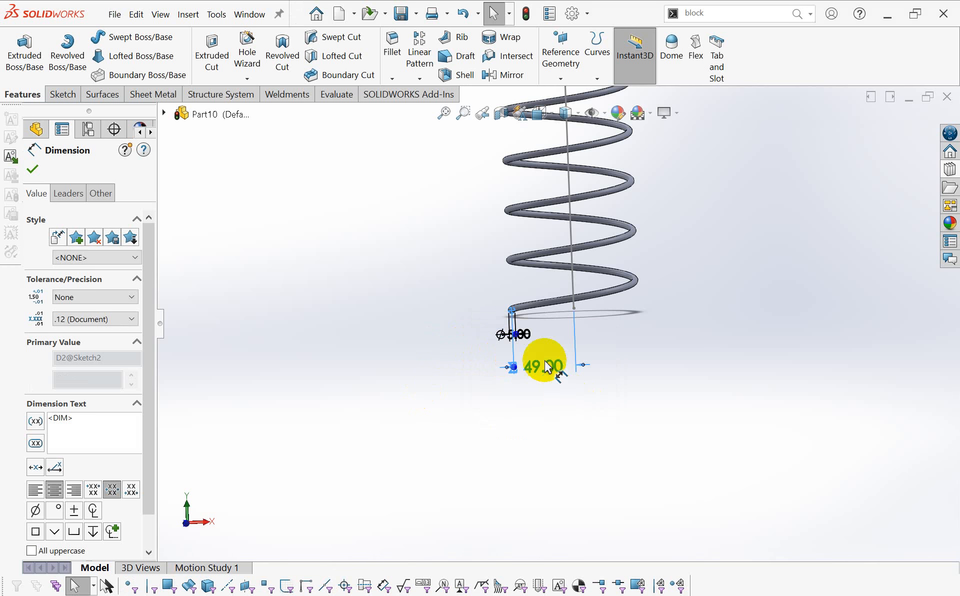
Close the dimension's properties and rebuild the spring with the equation-driven profile distance.
scroll(541, 353, "down", 3)
scroll(557, 342, "up", 8)
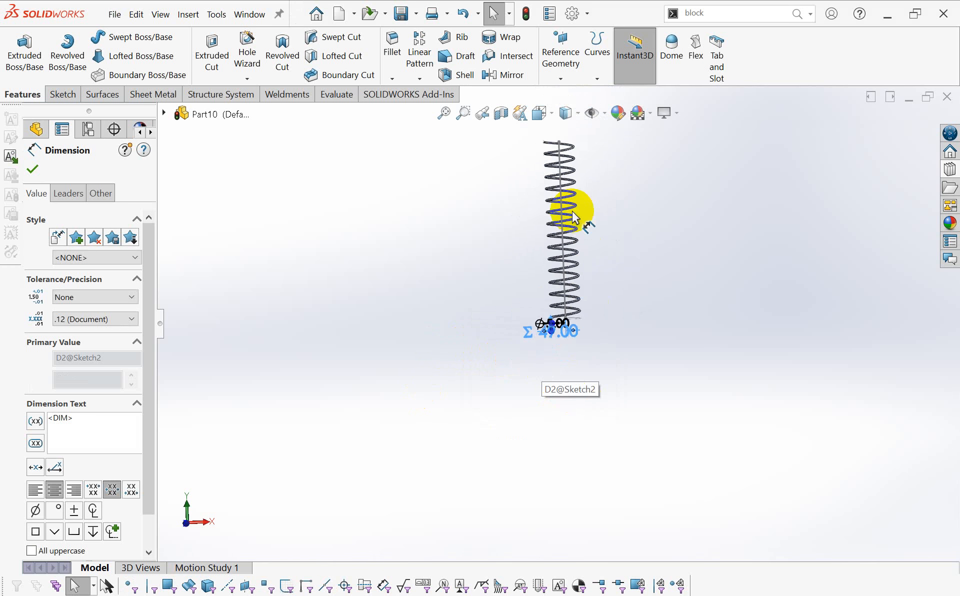
scroll(565, 282, "down", 5)
scroll(540, 228, "up", 2)
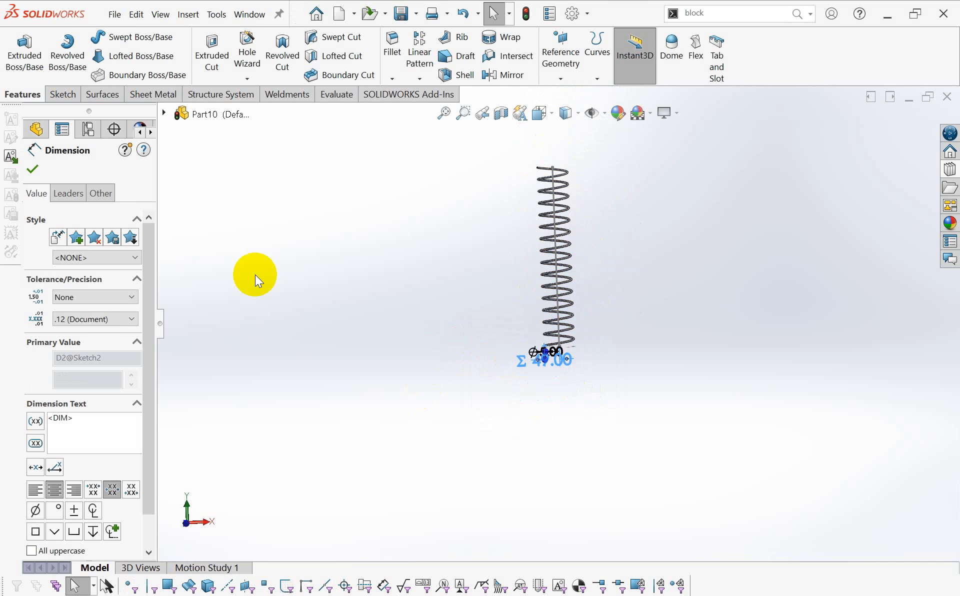
left_click(32, 169)
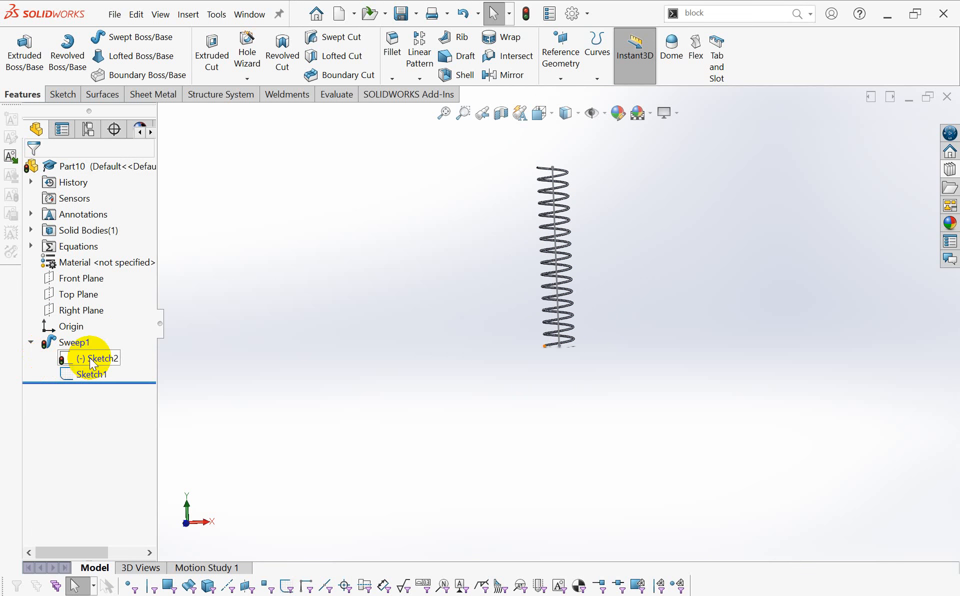
left_click(525, 14)
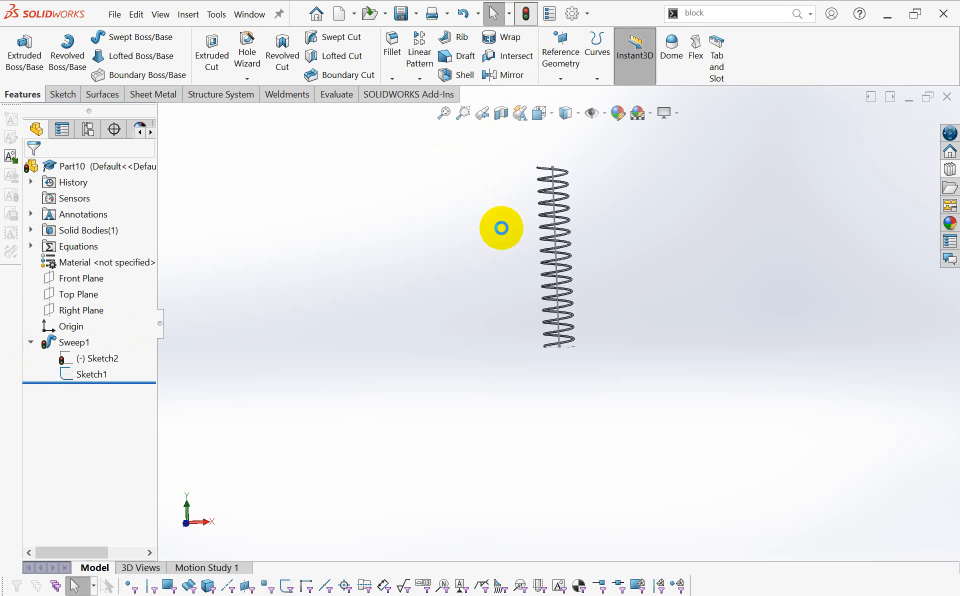
Set the path line's linked length in Sketch1 to 300 mm, rebuild, and display the dimensions of profile Sketch2.
left_click(95, 374)
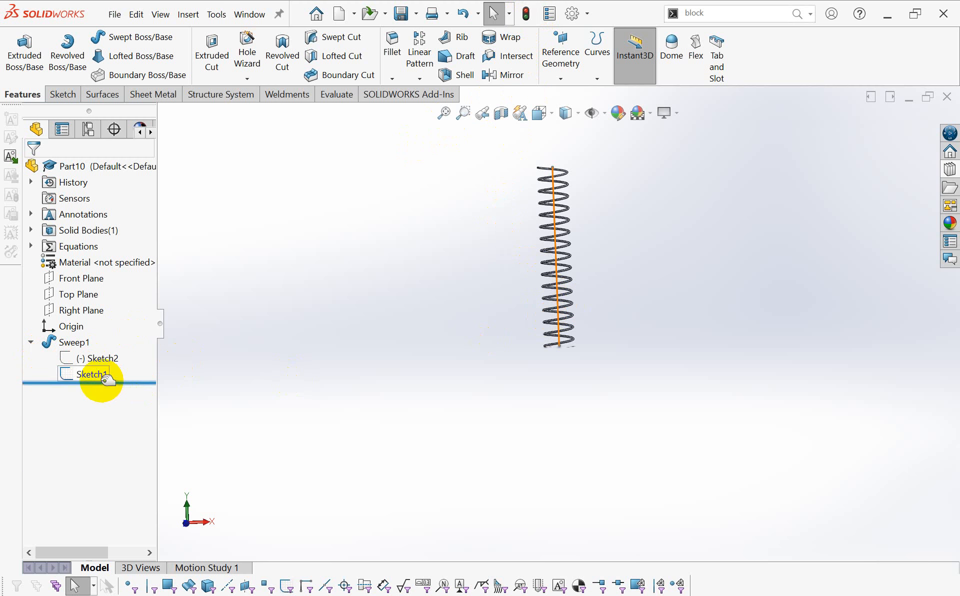
double_click(593, 246)
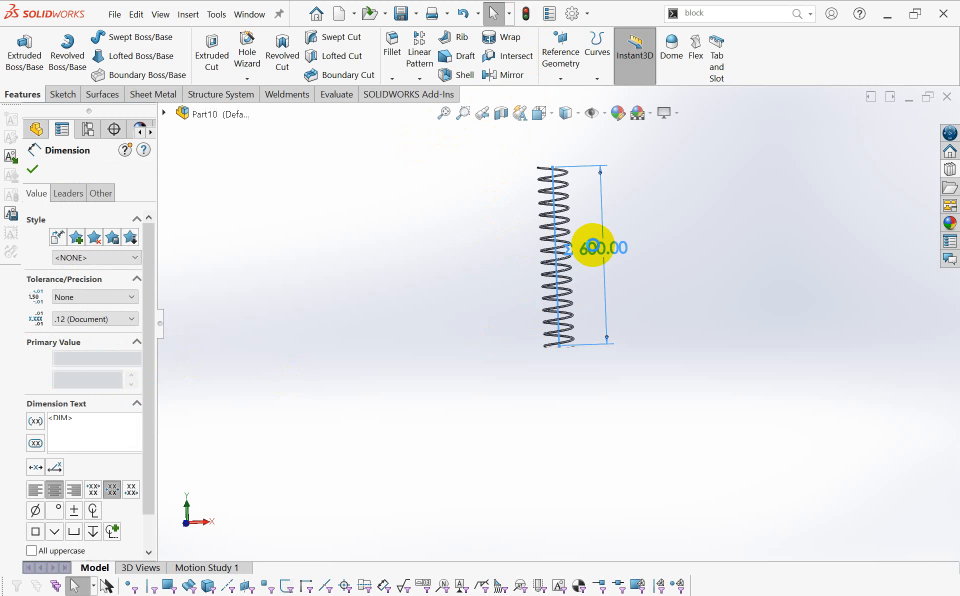
type("300")
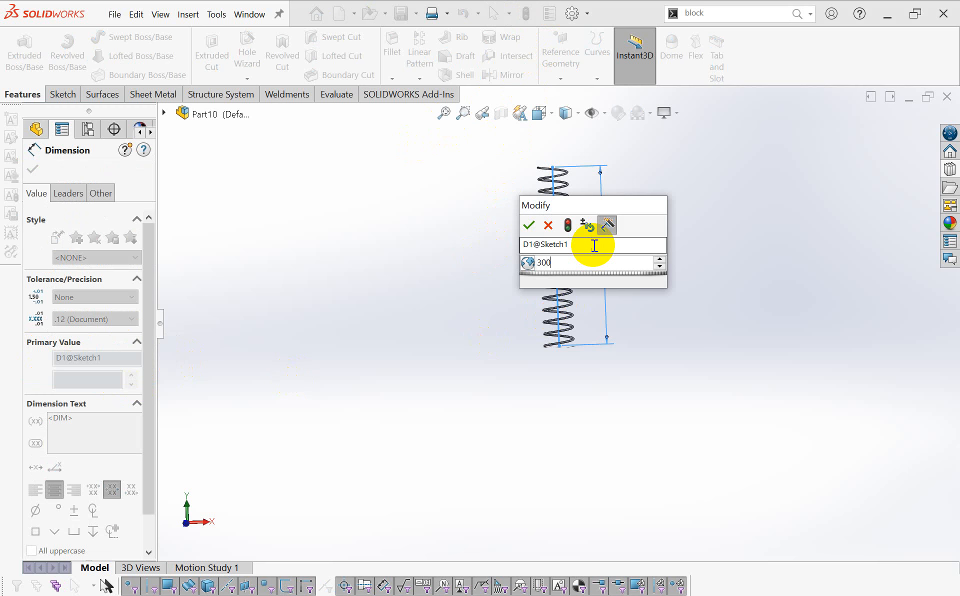
key("Return")
left_click(532, 225)
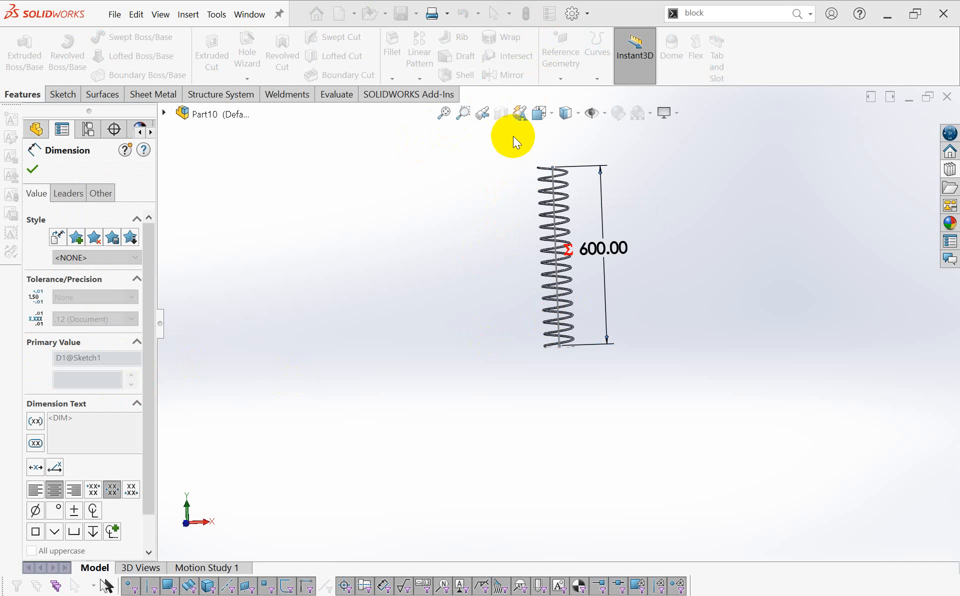
left_click(591, 373)
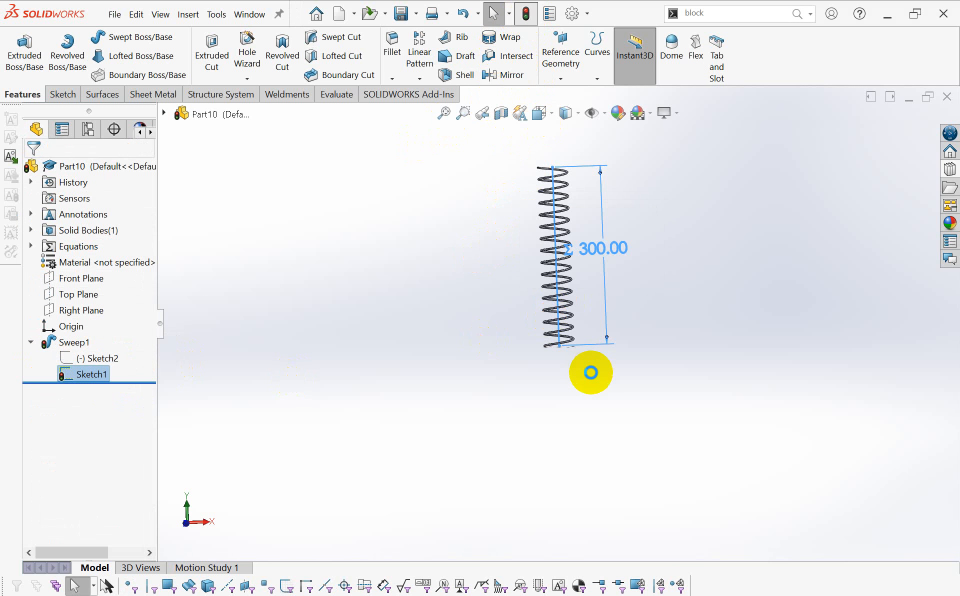
left_click(103, 360)
scroll(555, 355, "down", 5)
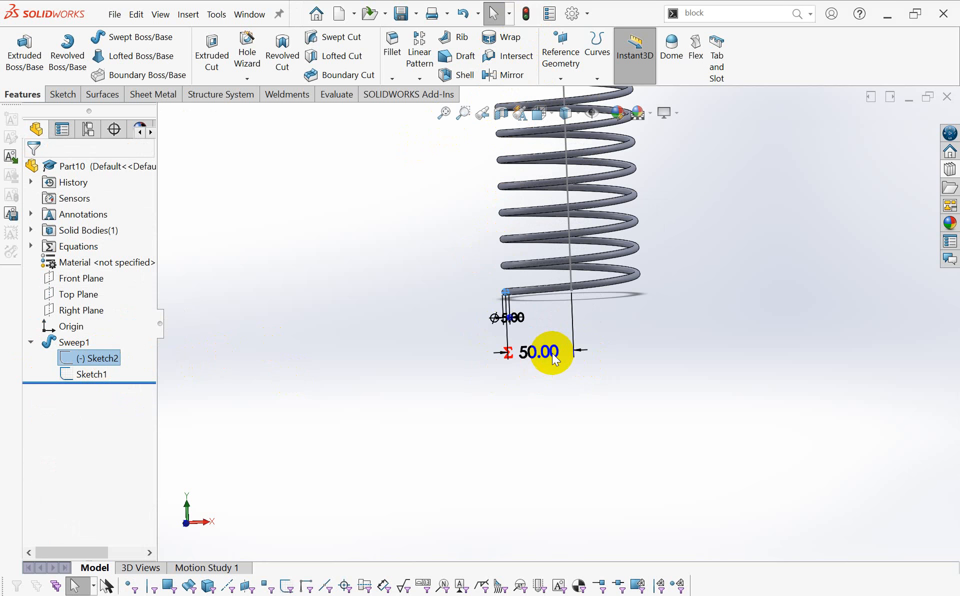
Set the path line's linked length in Sketch1 to 1200 mm and rebuild the spring.
left_click(91, 375)
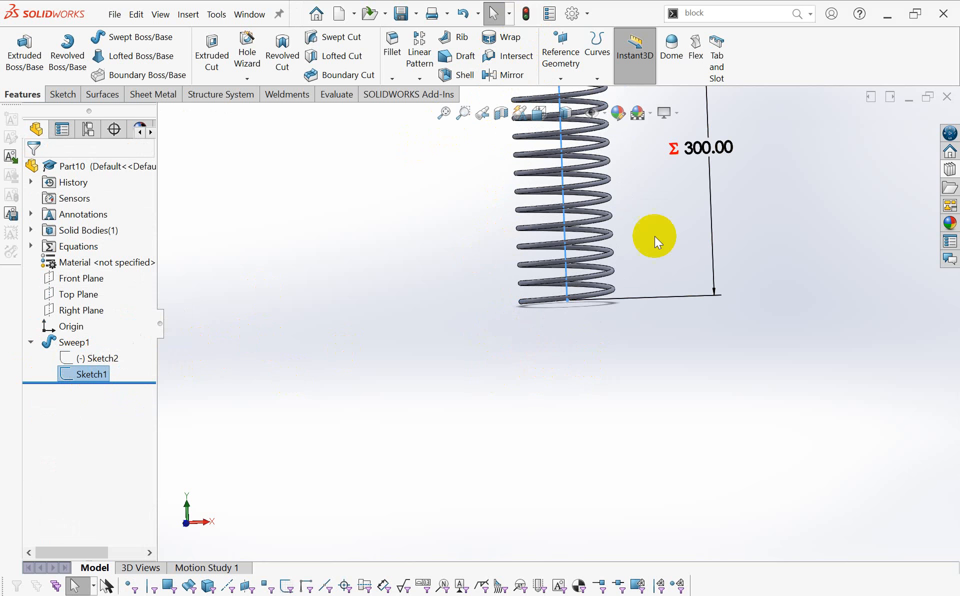
double_click(707, 147)
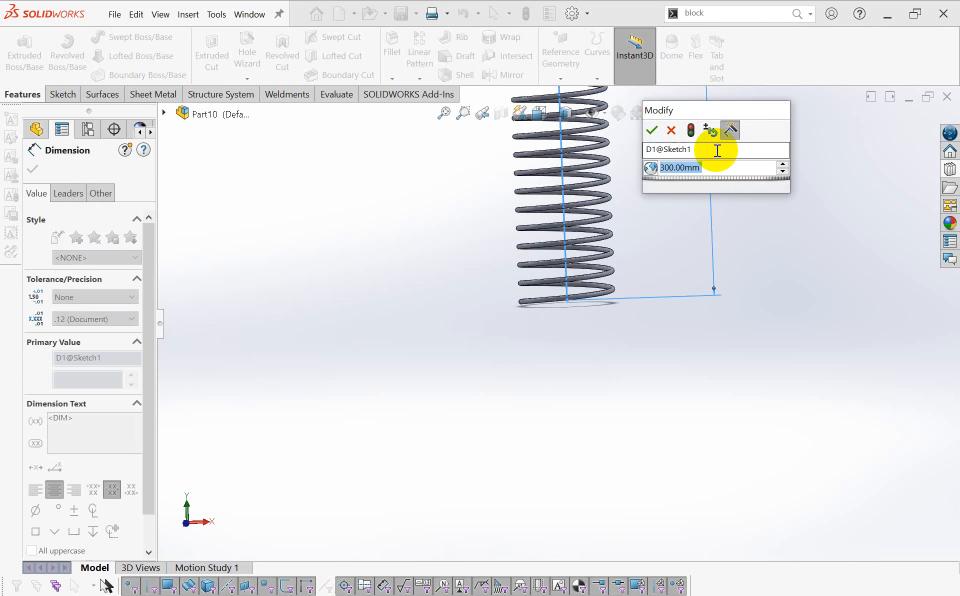
type("1200")
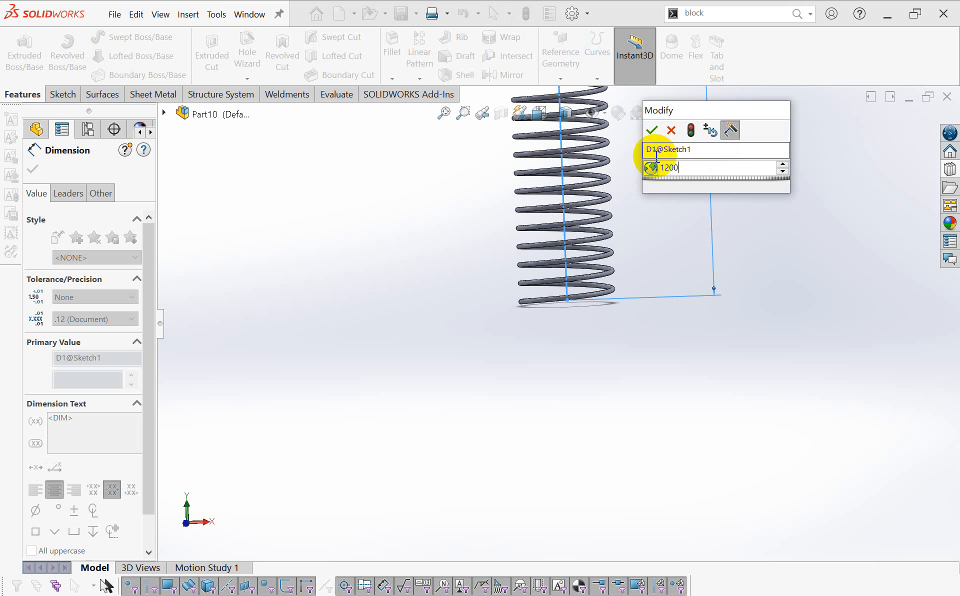
left_click(651, 130)
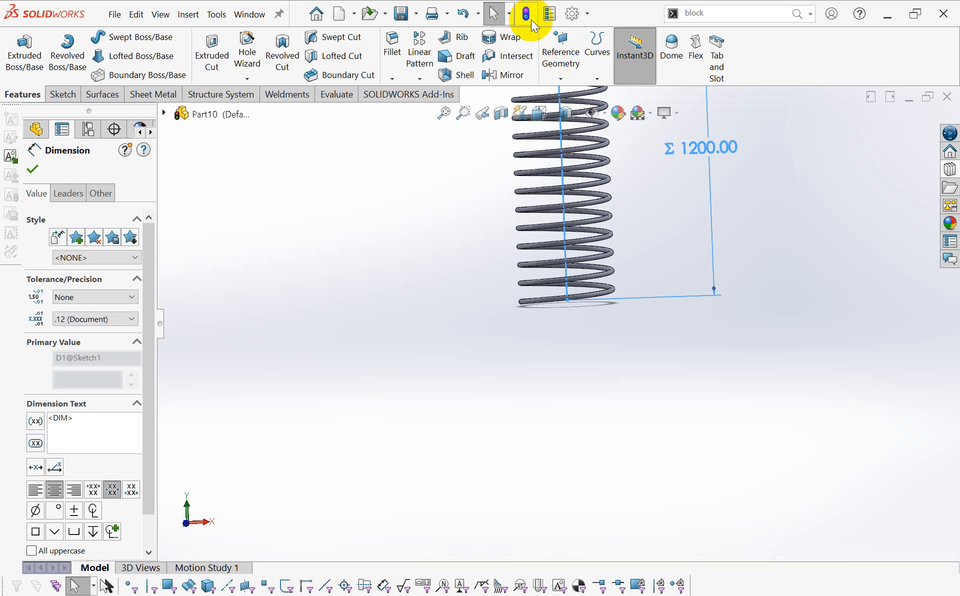
left_click(527, 14)
scroll(597, 241, "up", 10)
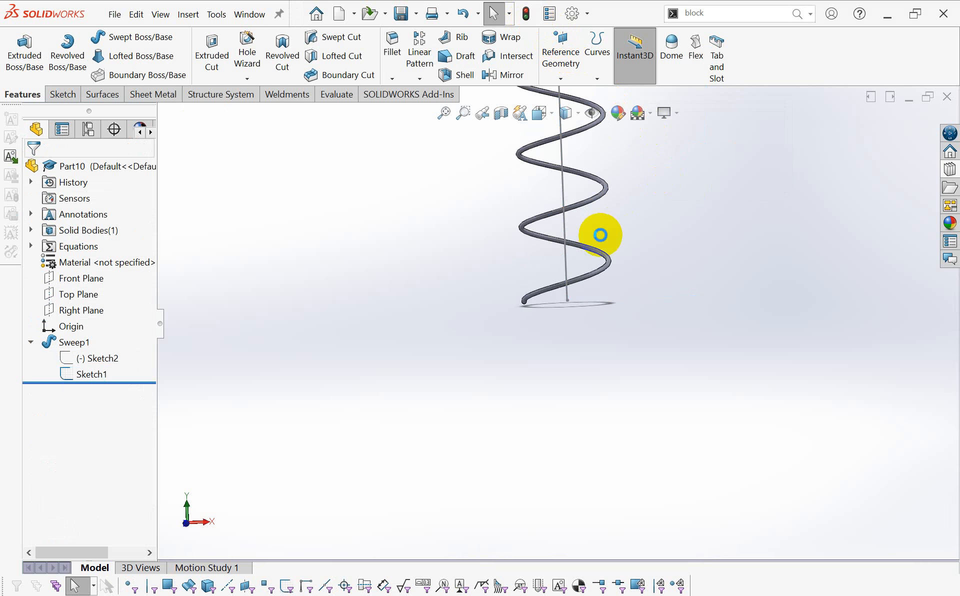
scroll(568, 260, "down", 5)
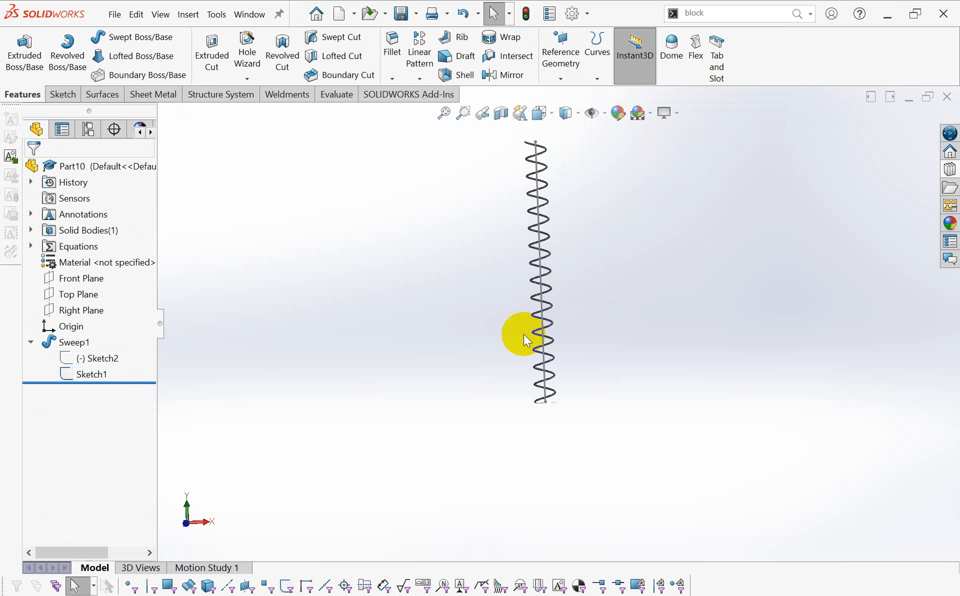
Examine the path length in Sketch1 and the equation-driven distance in Sketch2 at the spring's lower end.
left_click(104, 373)
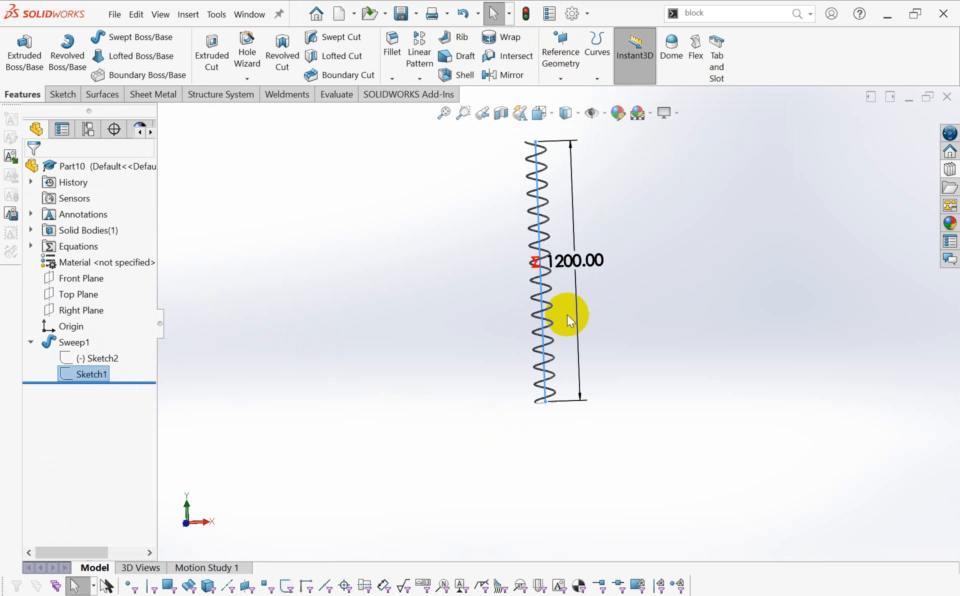
left_click(105, 358)
scroll(546, 397, "down", 10)
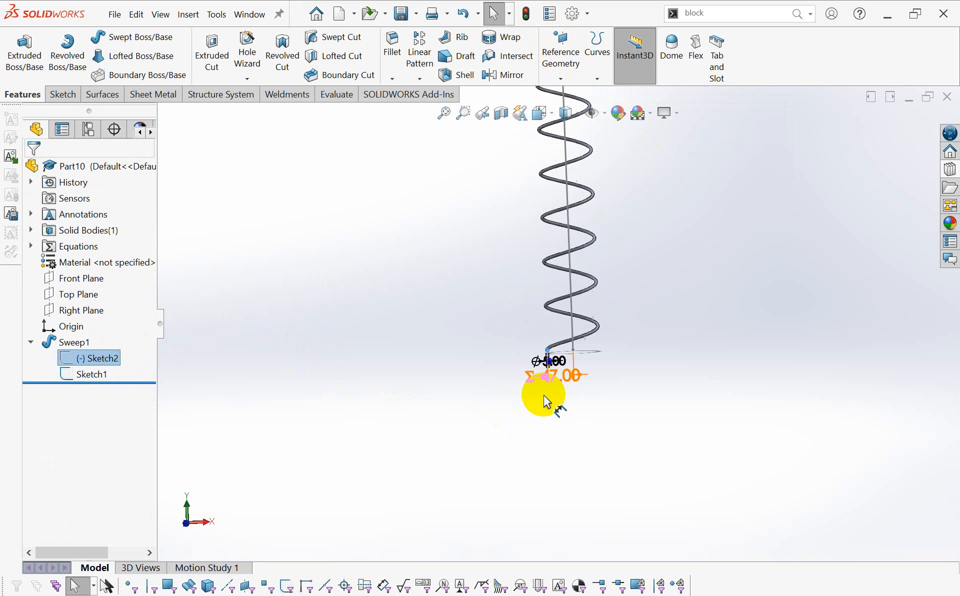
scroll(554, 359, "down", 4)
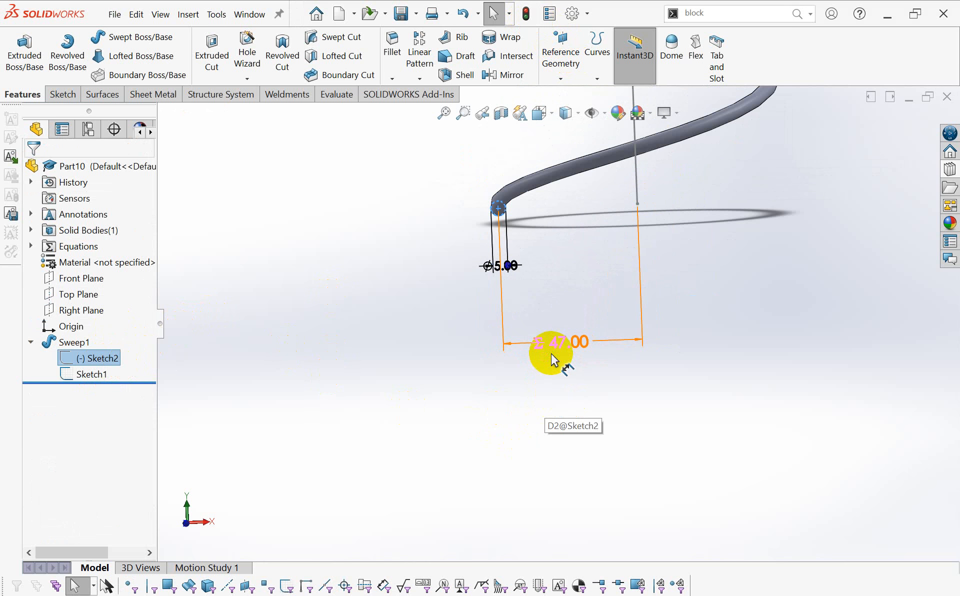
scroll(552, 359, "up", 6)
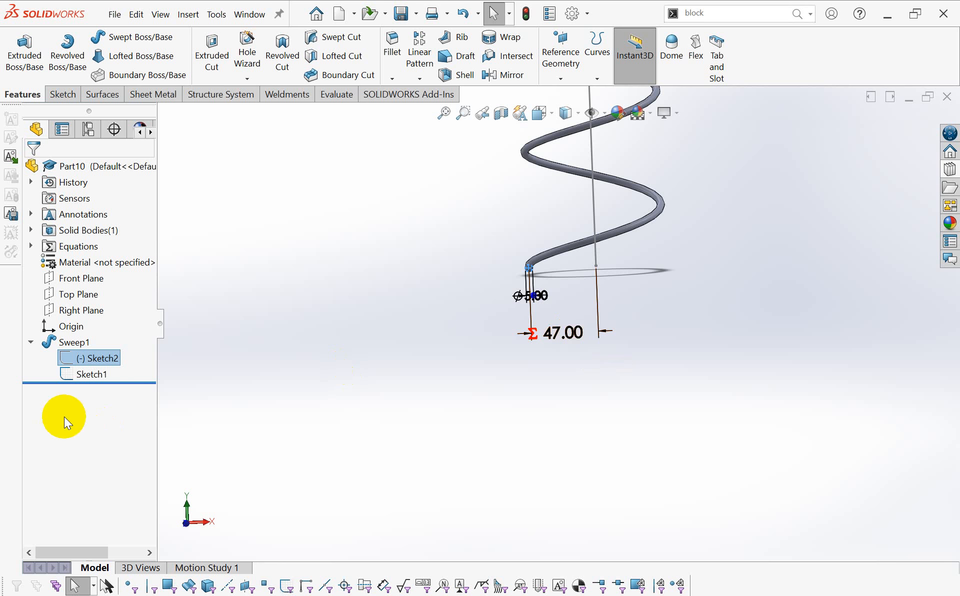
scroll(576, 319, "down", 3)
scroll(578, 322, "up", 5)
scroll(577, 319, "up", 3)
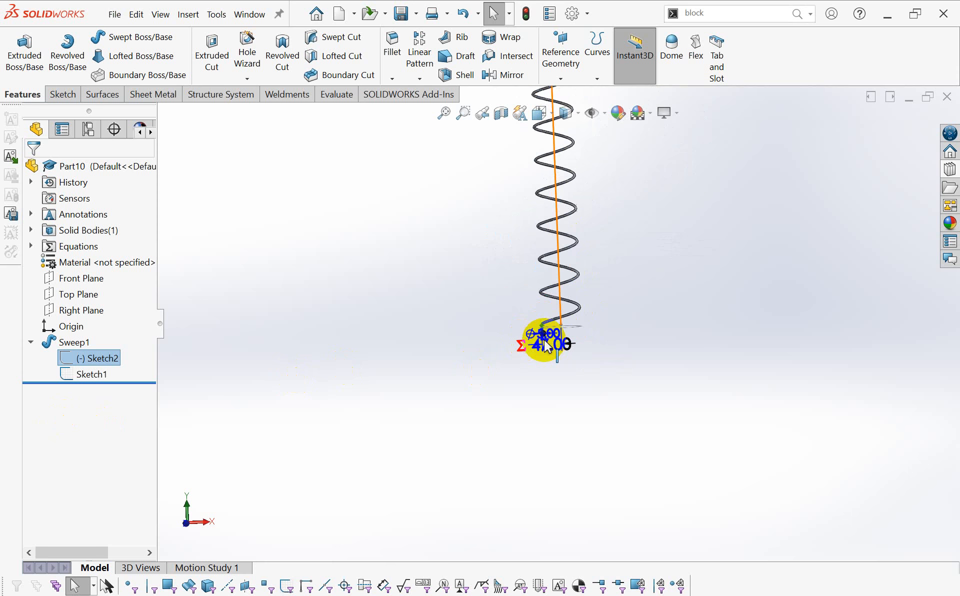
scroll(547, 325, "down", 3)
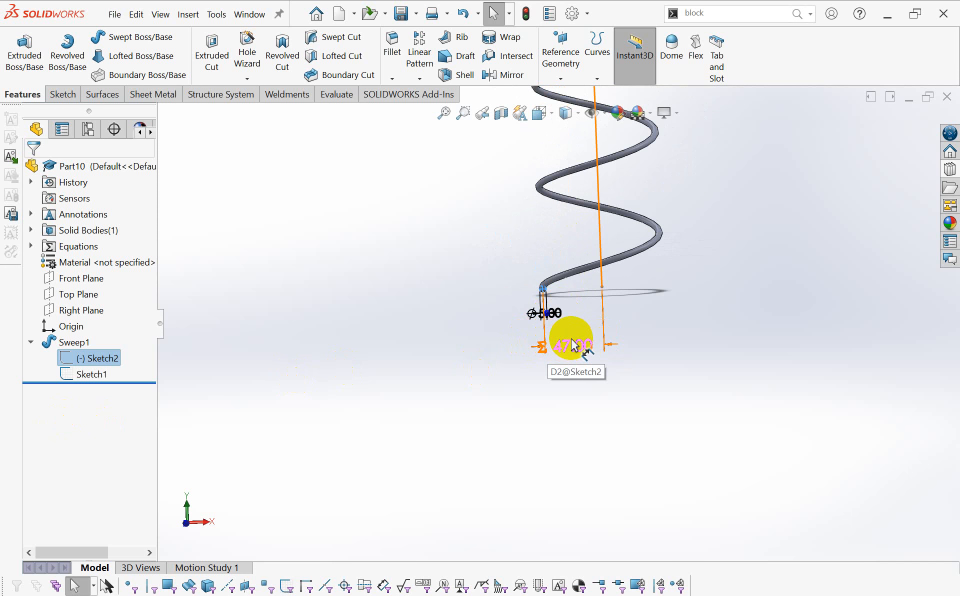
middle_click_drag(628, 287, 629, 327)
scroll(625, 287, "down", 4)
middle_click_drag(626, 262, 631, 272)
scroll(631, 272, "down", 2)
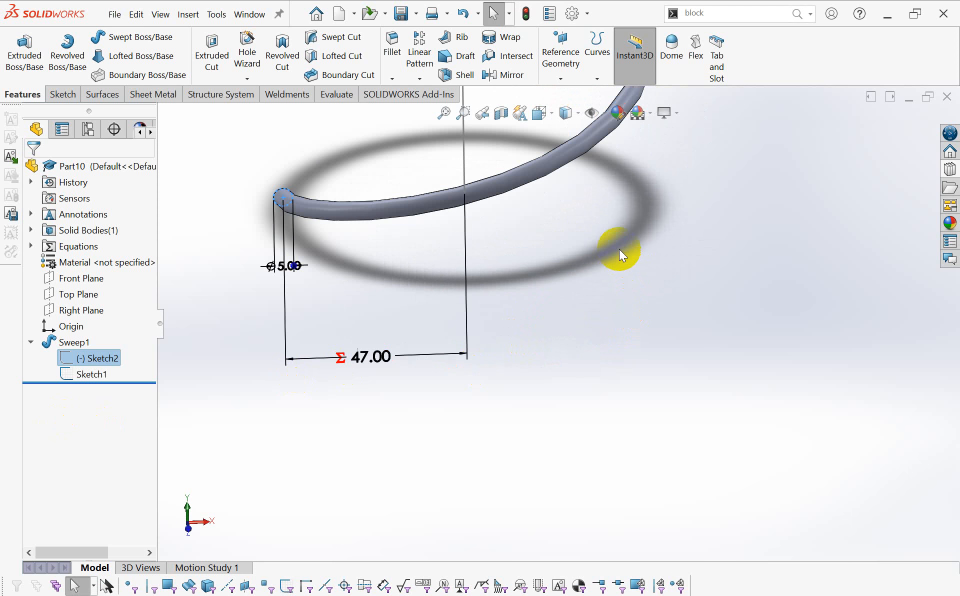
left_click(619, 243)
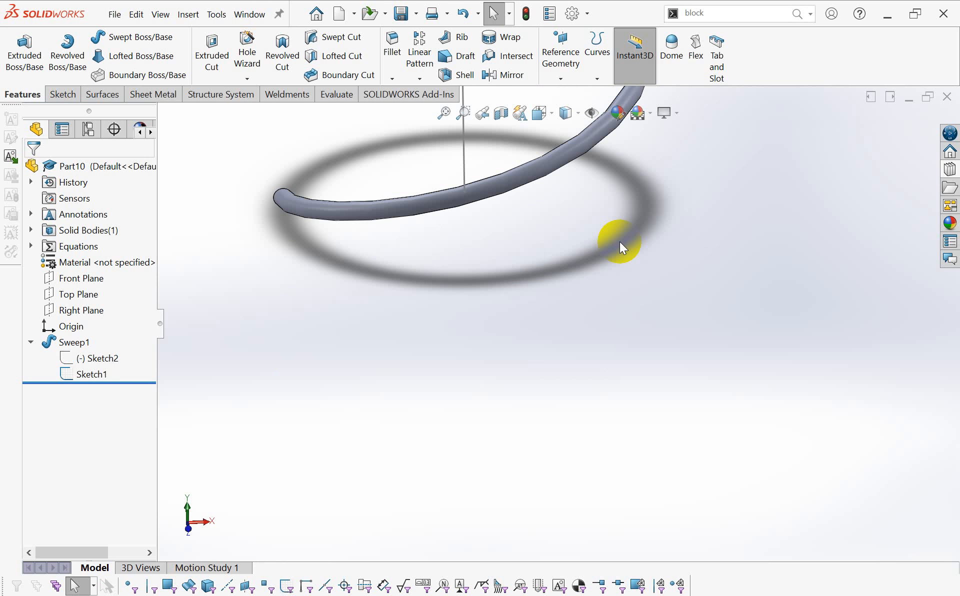
Drive the profile circle's diameter in Sketch2 with the equation =6-"length"/300 and rebuild the spring.
key("ctrl+1")
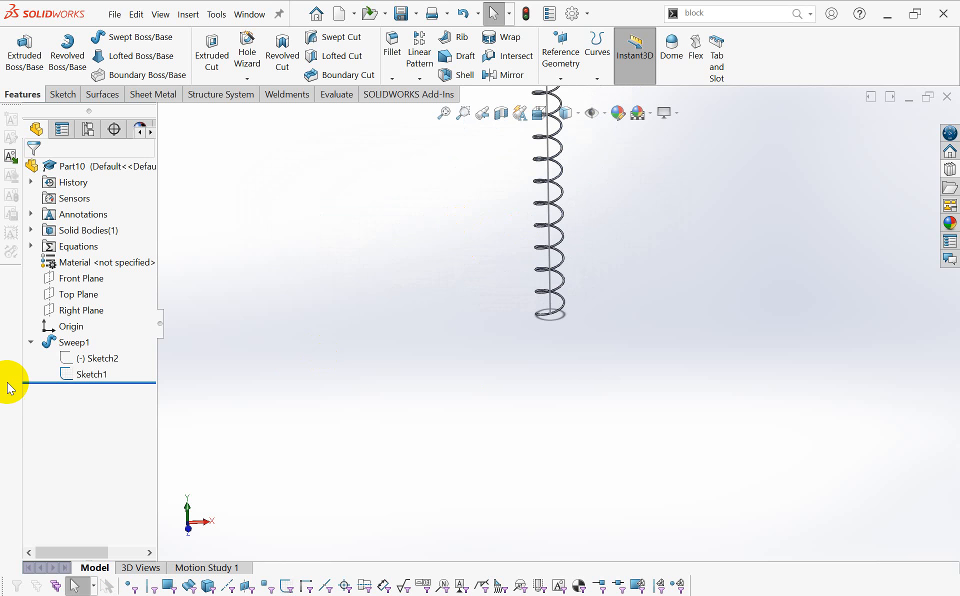
left_click(92, 358)
scroll(525, 315, "down", 5)
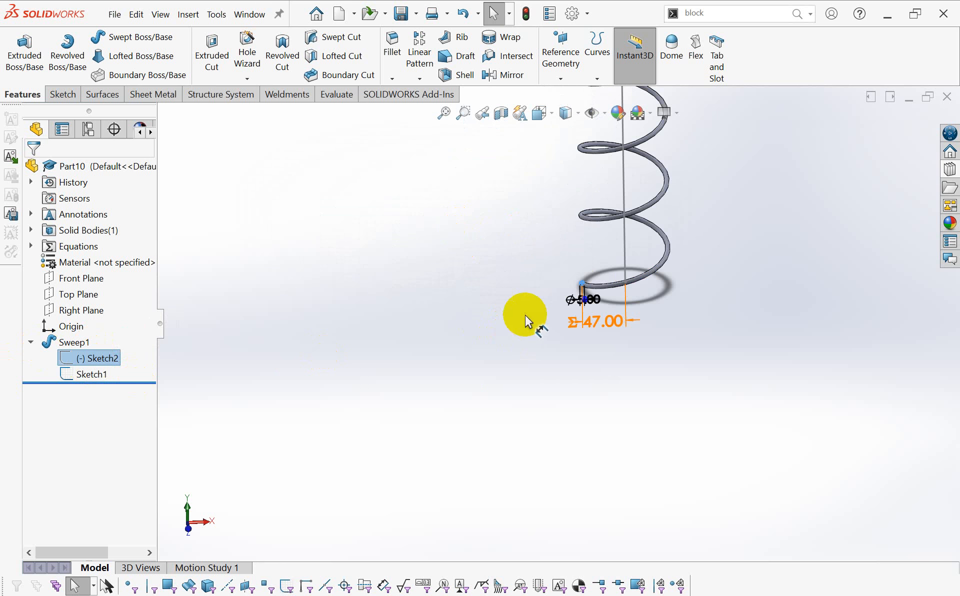
scroll(501, 339, "down", 2)
scroll(475, 374, "down", 3)
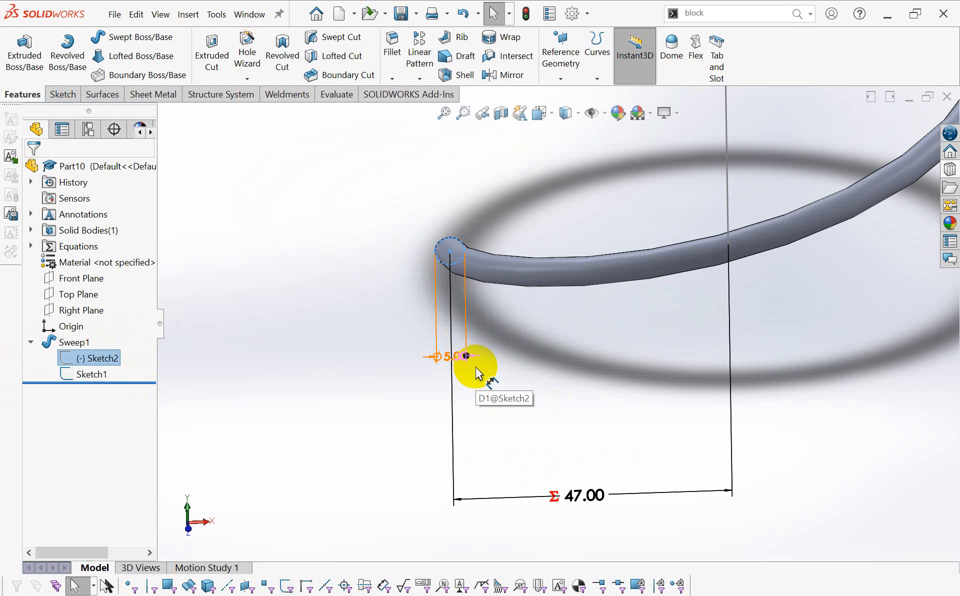
left_click(459, 355)
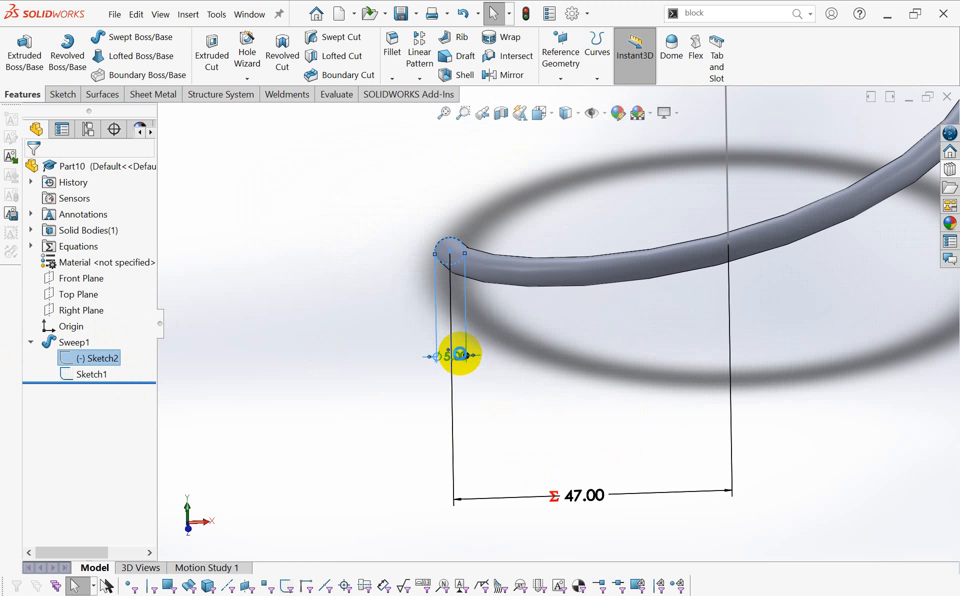
double_click(460, 355)
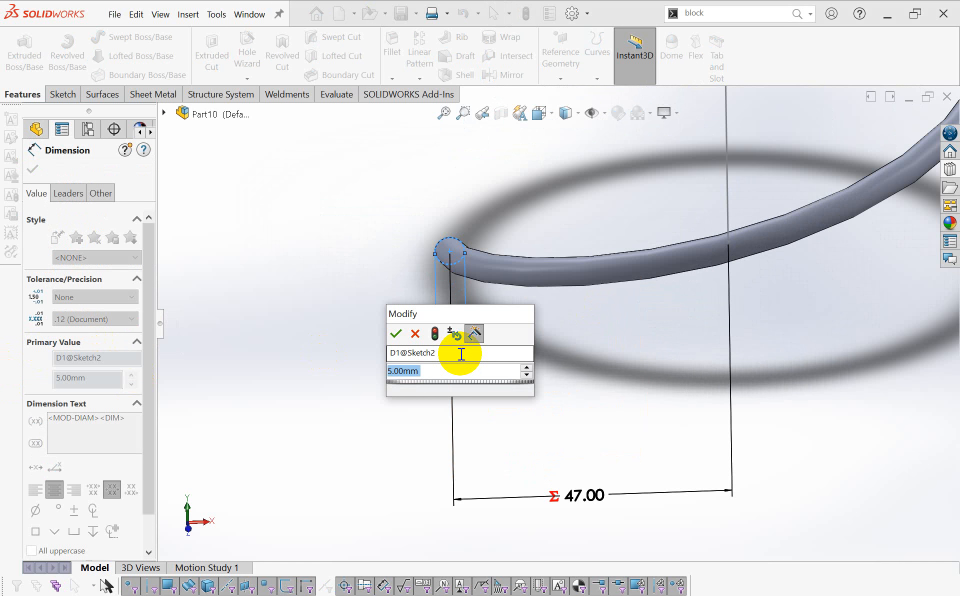
type("=")
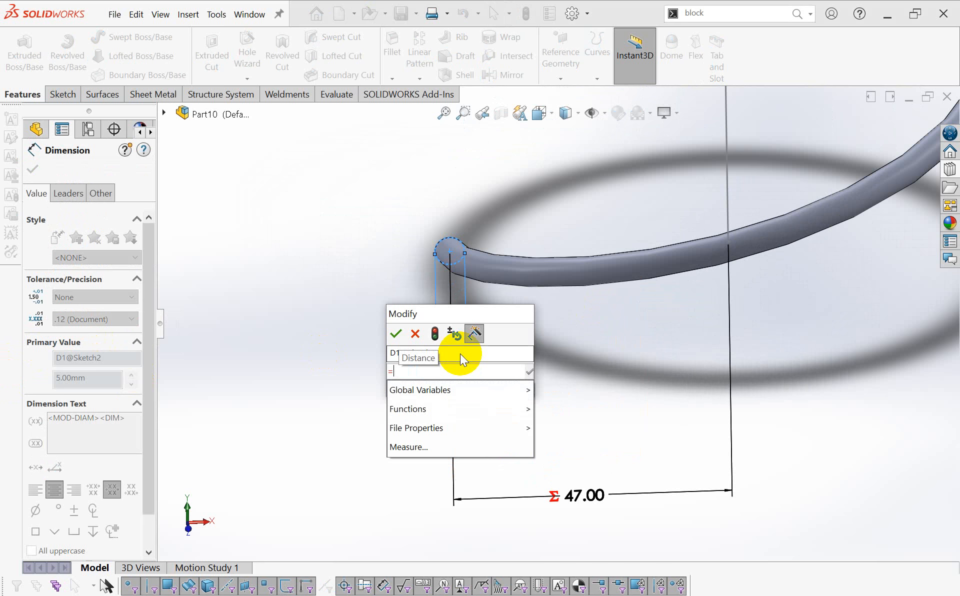
type("5")
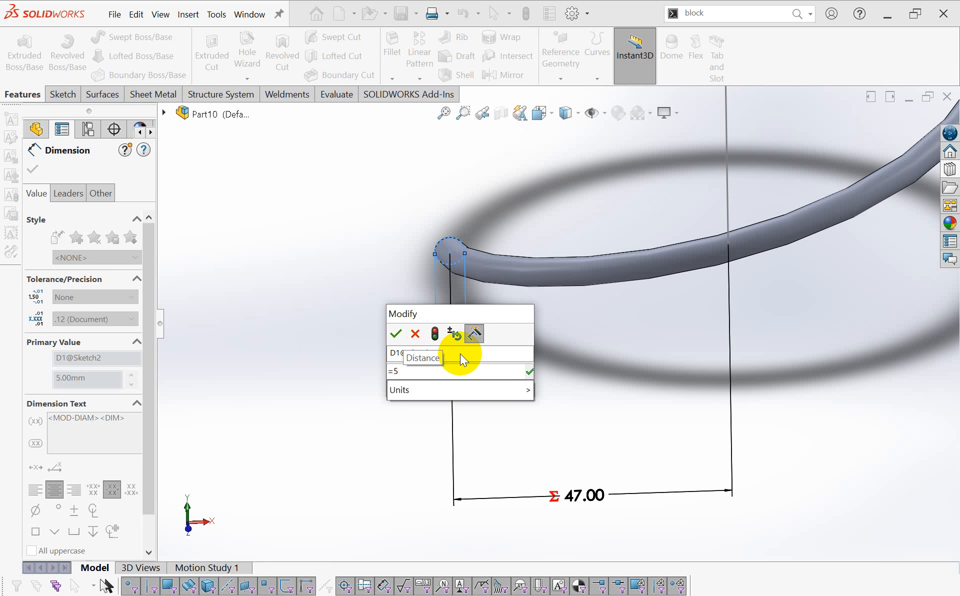
key("BackSpace")
type("6-")
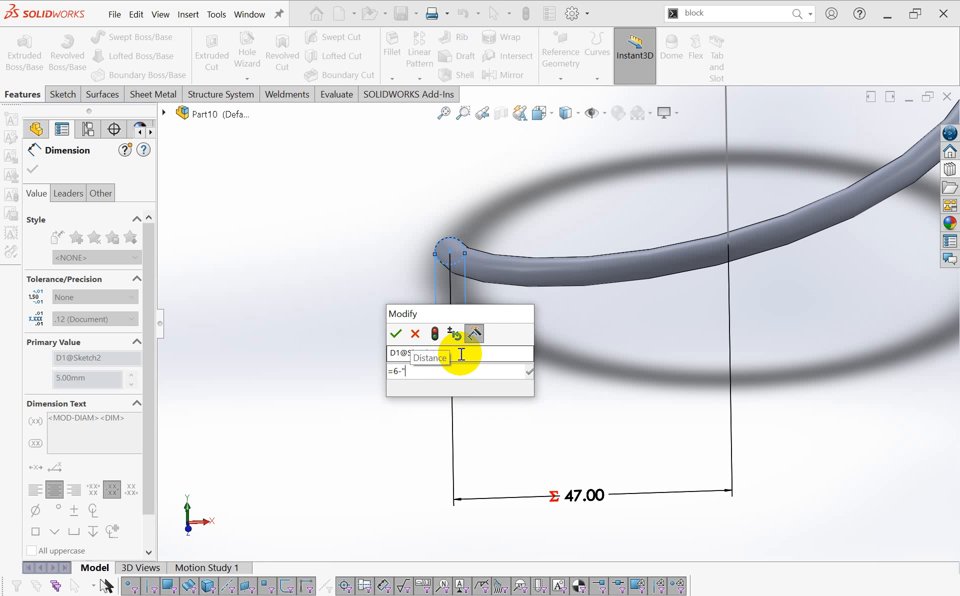
type("\"length")
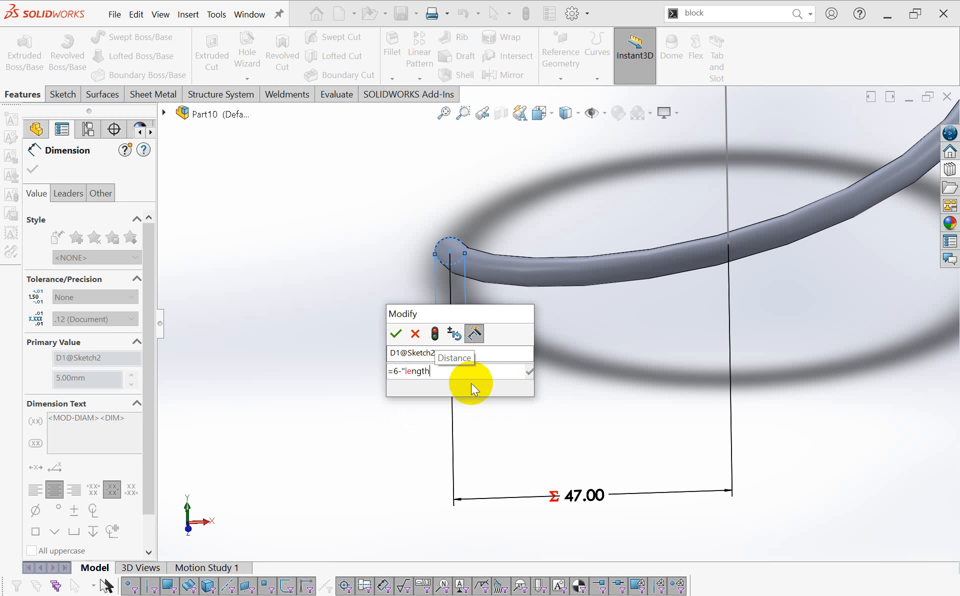
type("\"/300")
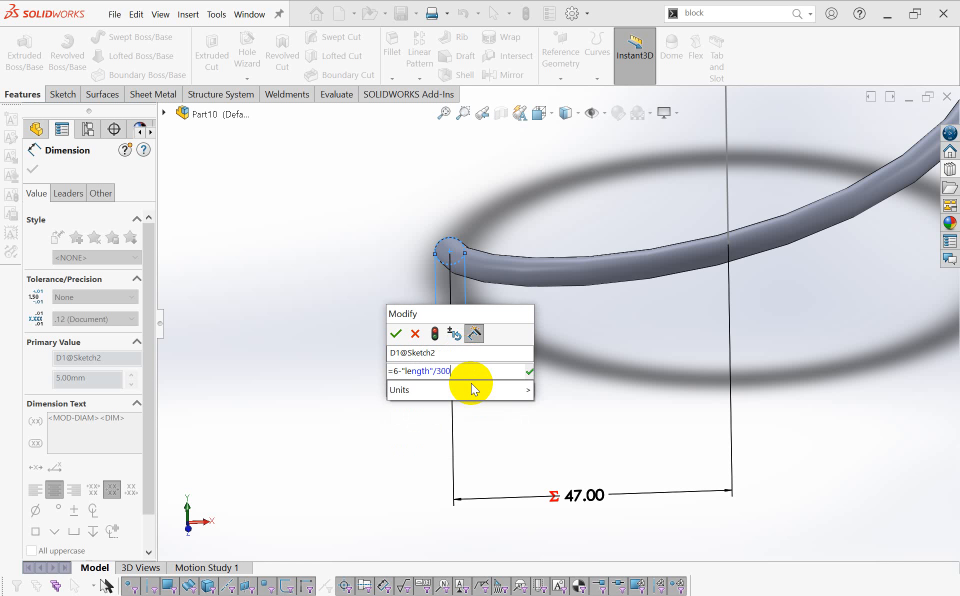
left_click(397, 338)
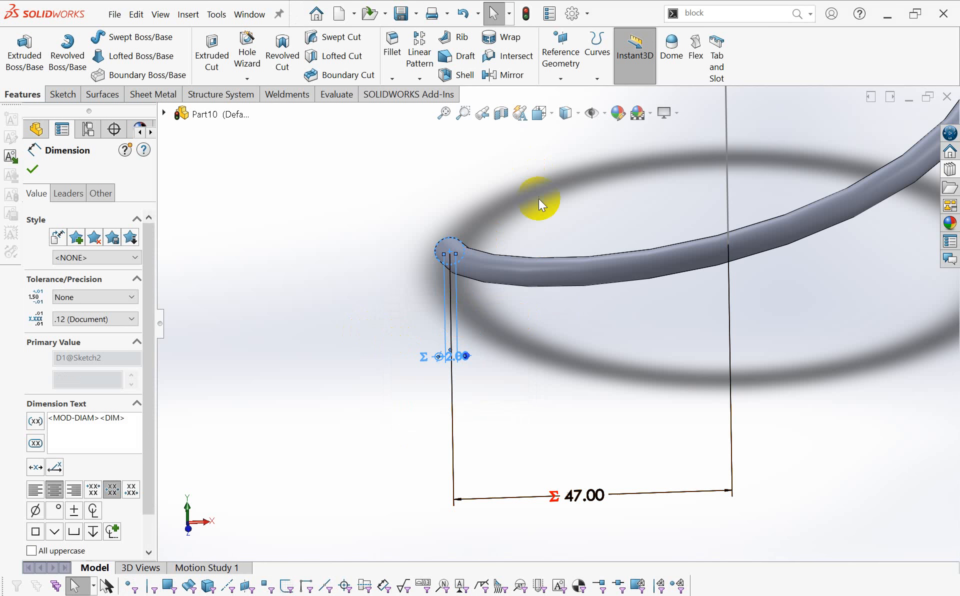
left_click(525, 13)
scroll(760, 309, "up", 10)
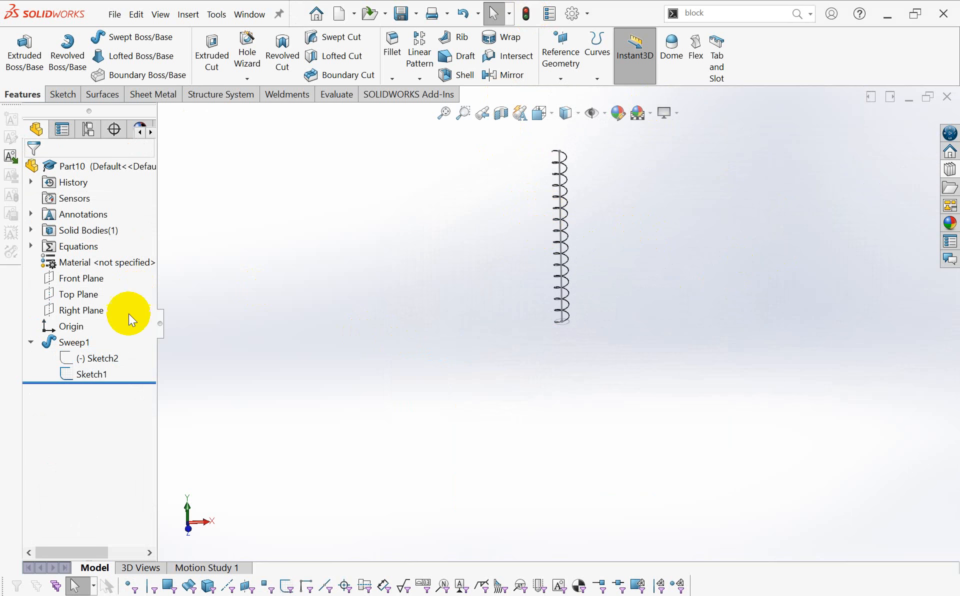
Set the path line's linked length in Sketch1 to 300 mm and rebuild the spring with the equation-driven wire diameter.
left_click(98, 374)
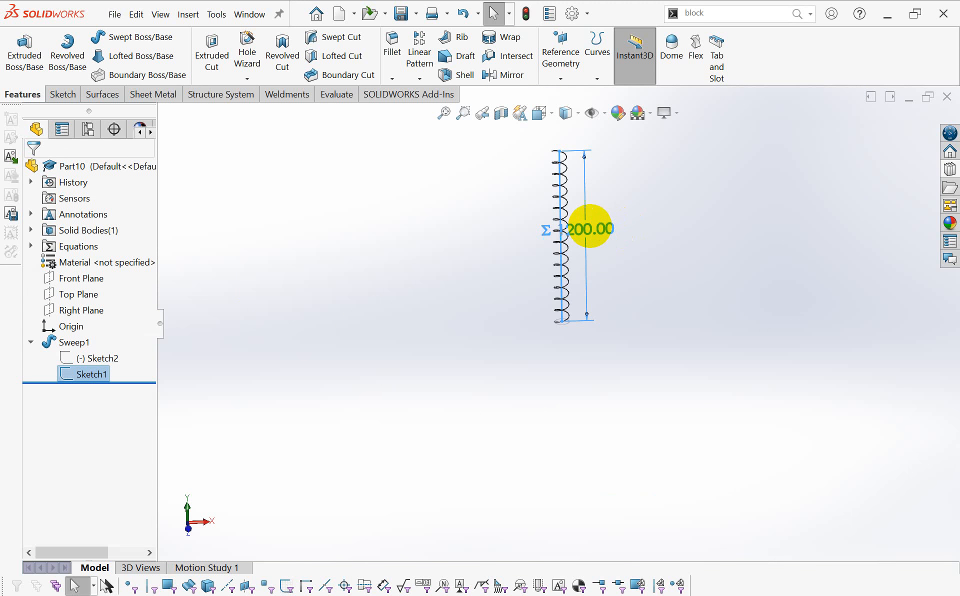
double_click(600, 230)
type("300.00mm")
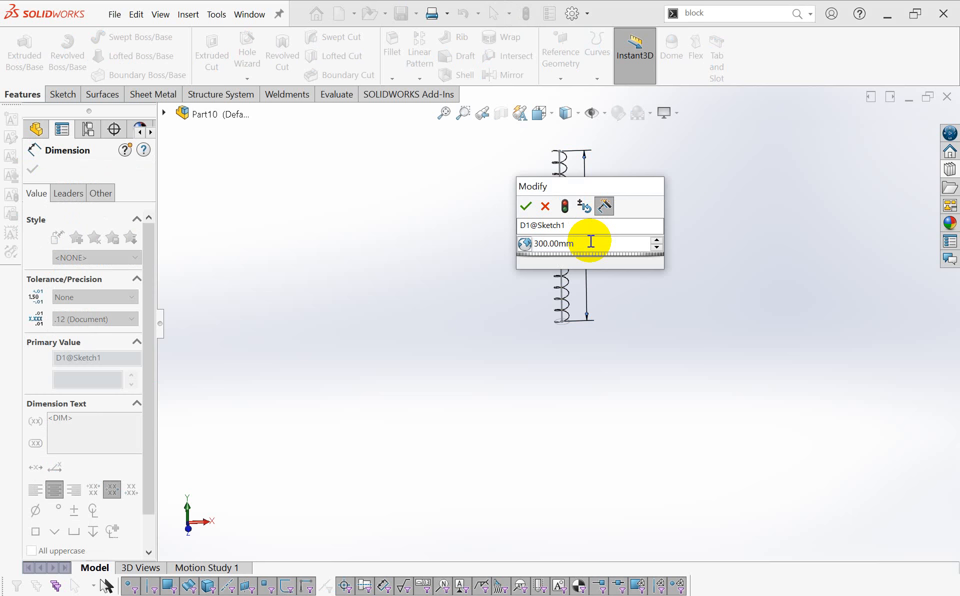
key("Return")
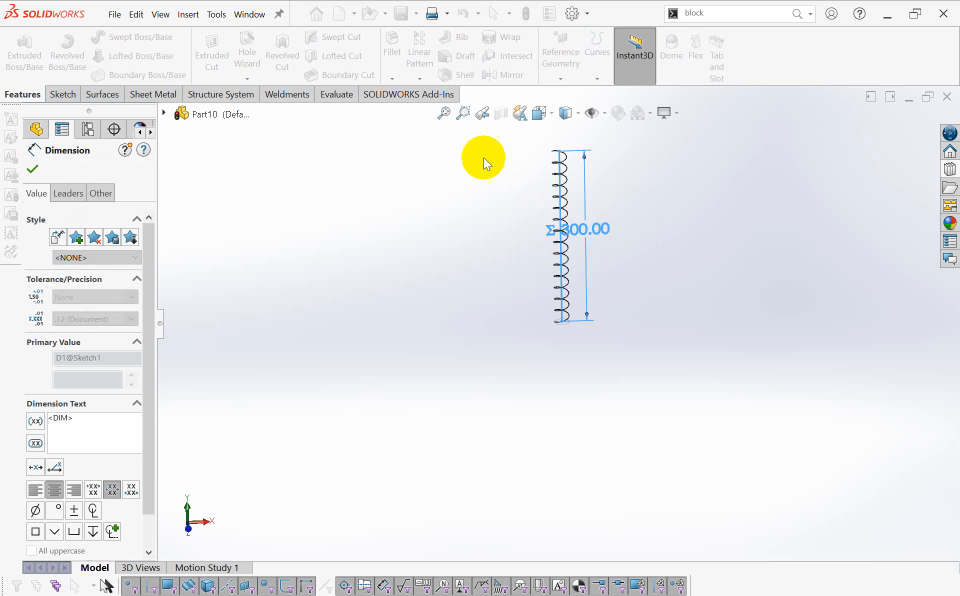
left_click(527, 17)
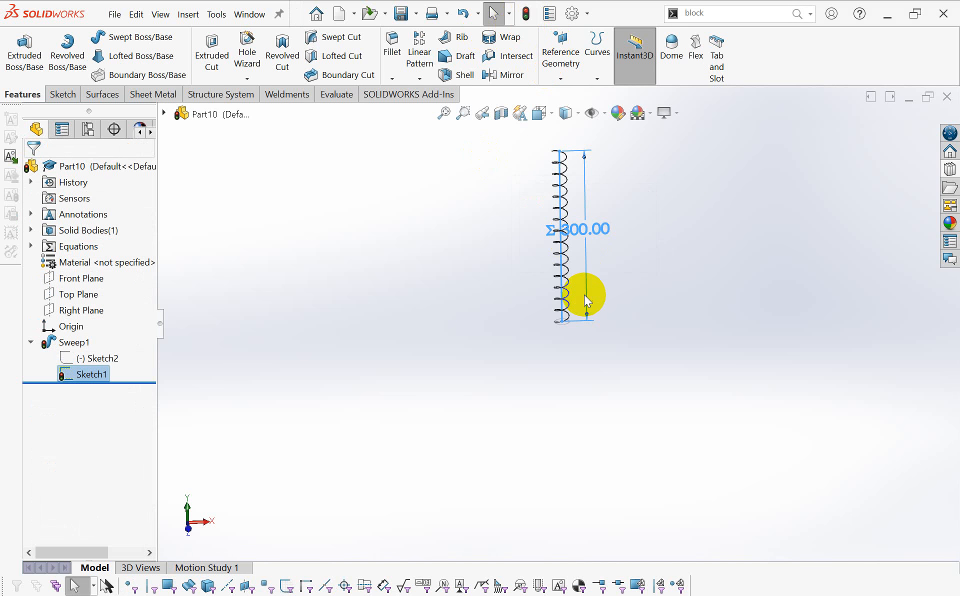
scroll(550, 329, "down", 10)
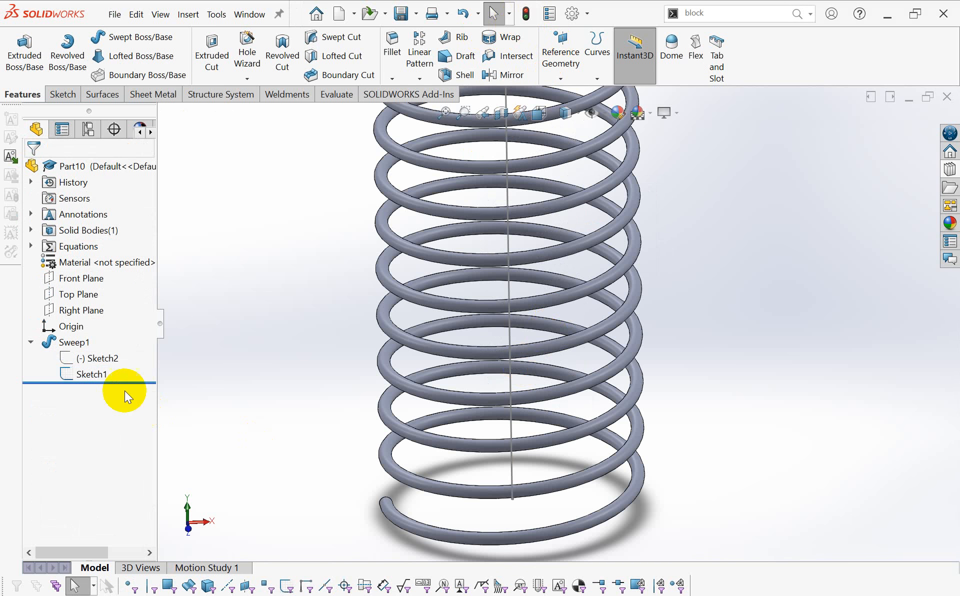
Display the equation-driven diameter and distance of profile Sketch2 on the shortened spring.
left_click(96, 372)
left_click(97, 358)
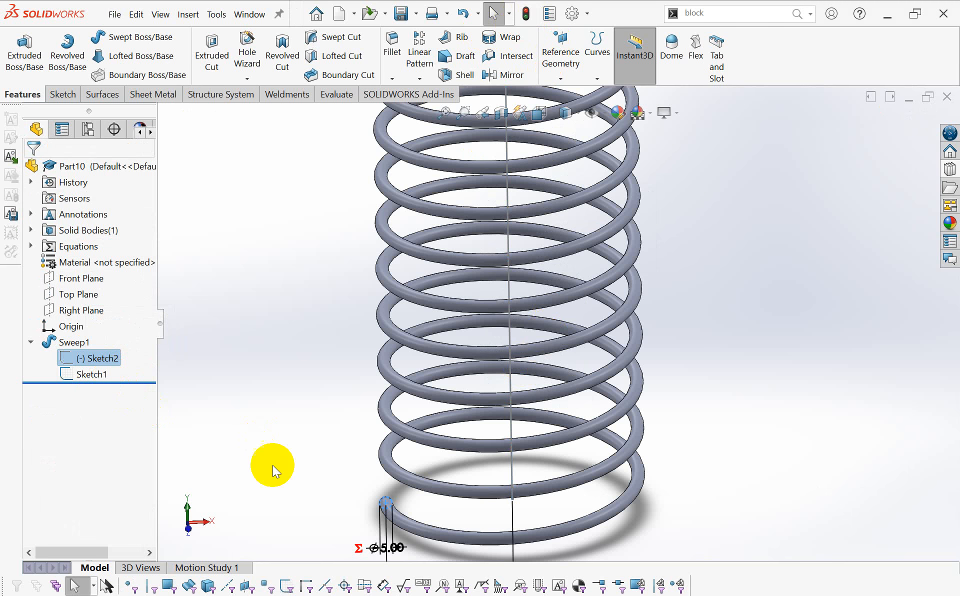
scroll(590, 245, "up", 5)
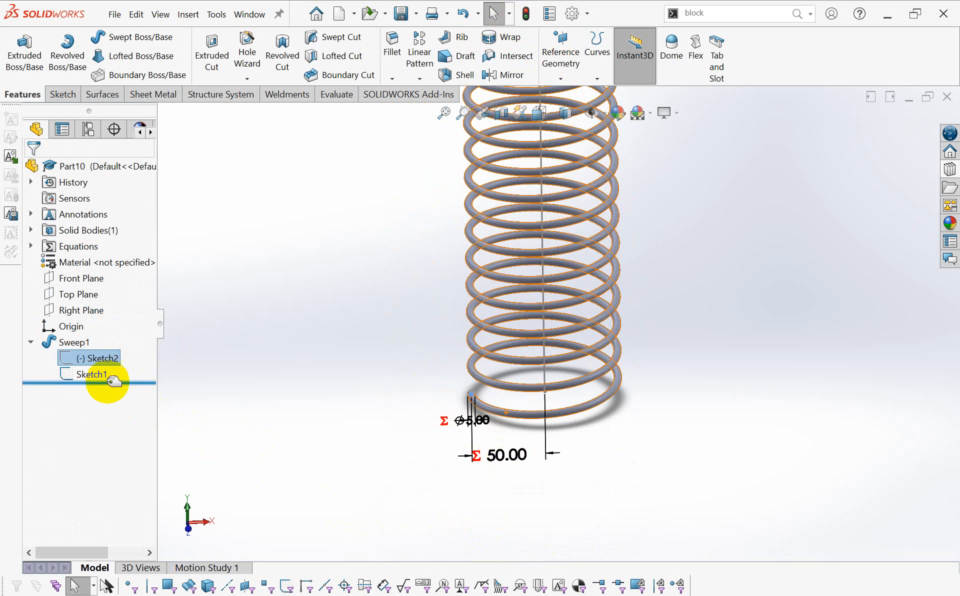
Set the path line's linked length in Sketch1 back to 1200 mm and rebuild the spring.
left_click(98, 374)
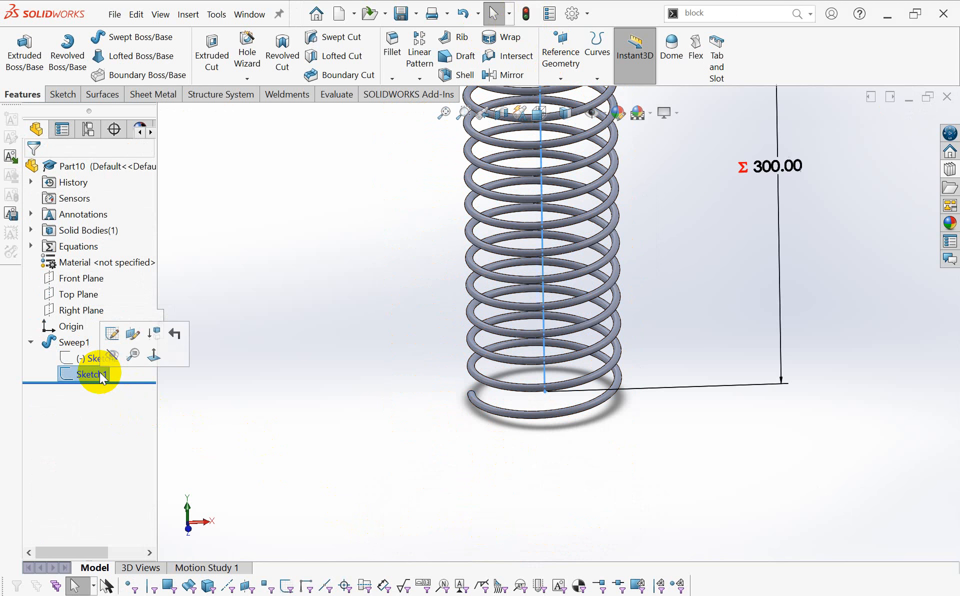
left_click(770, 166)
double_click(770, 166)
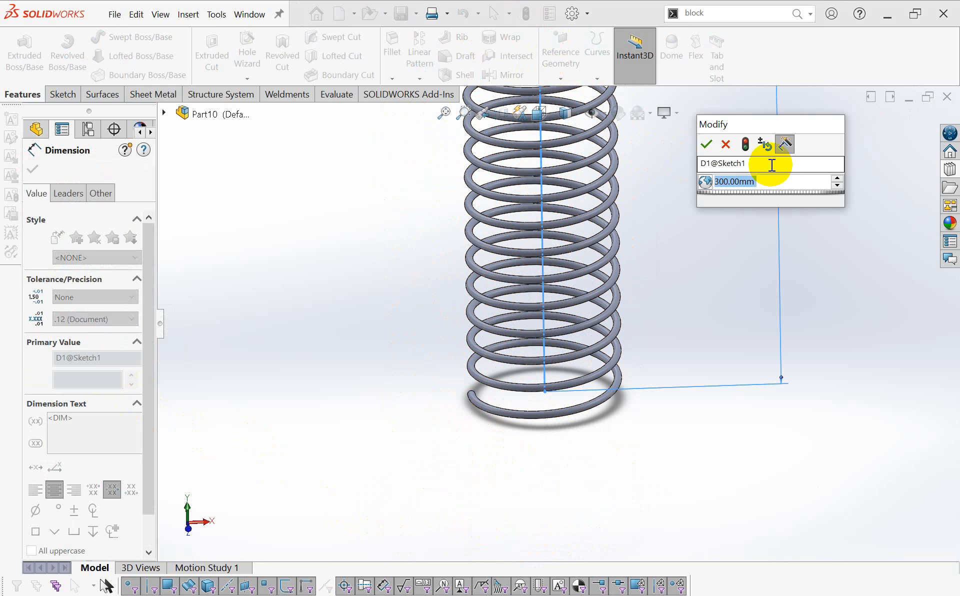
type("1200")
key("Return")
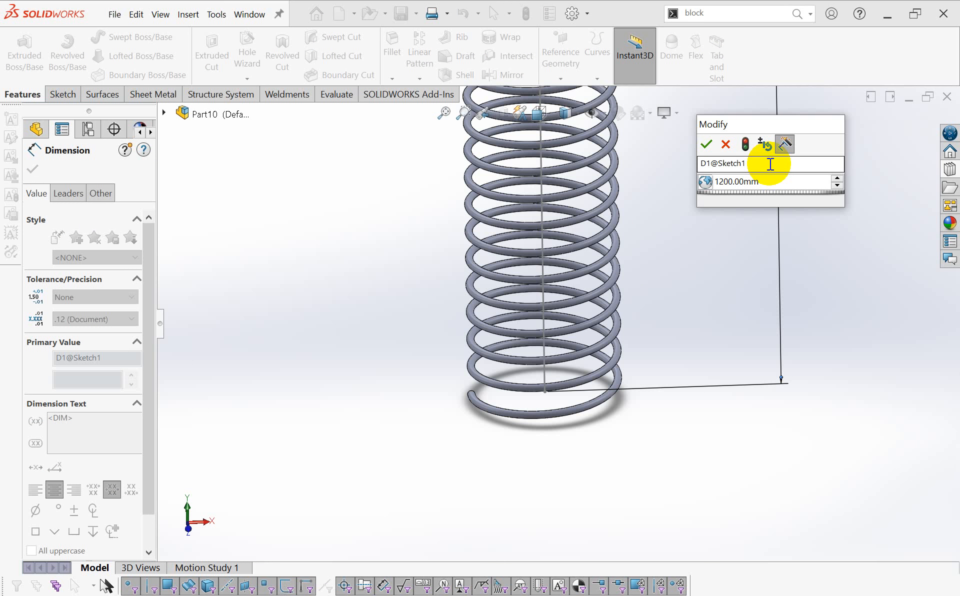
left_click(706, 145)
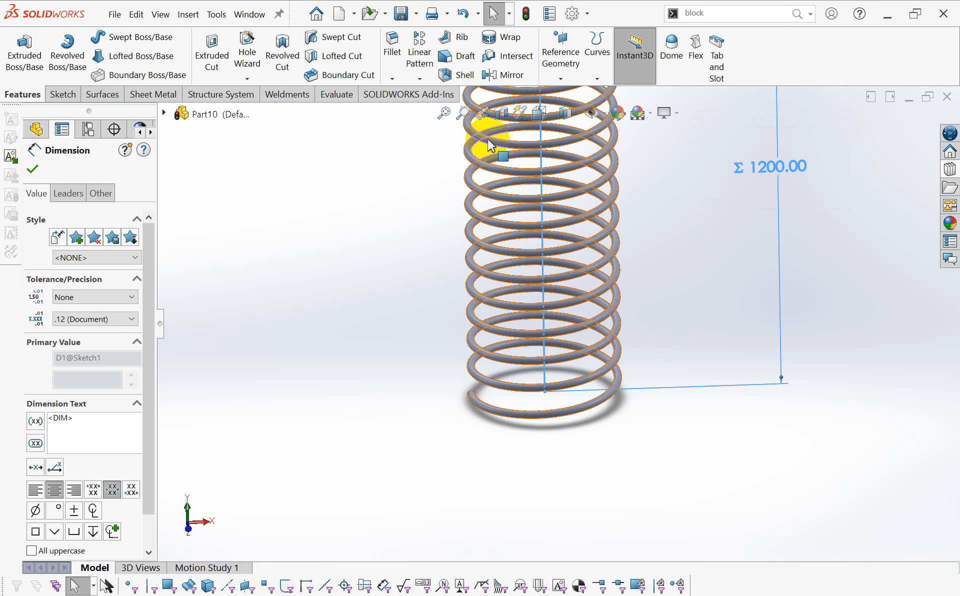
left_click(526, 14)
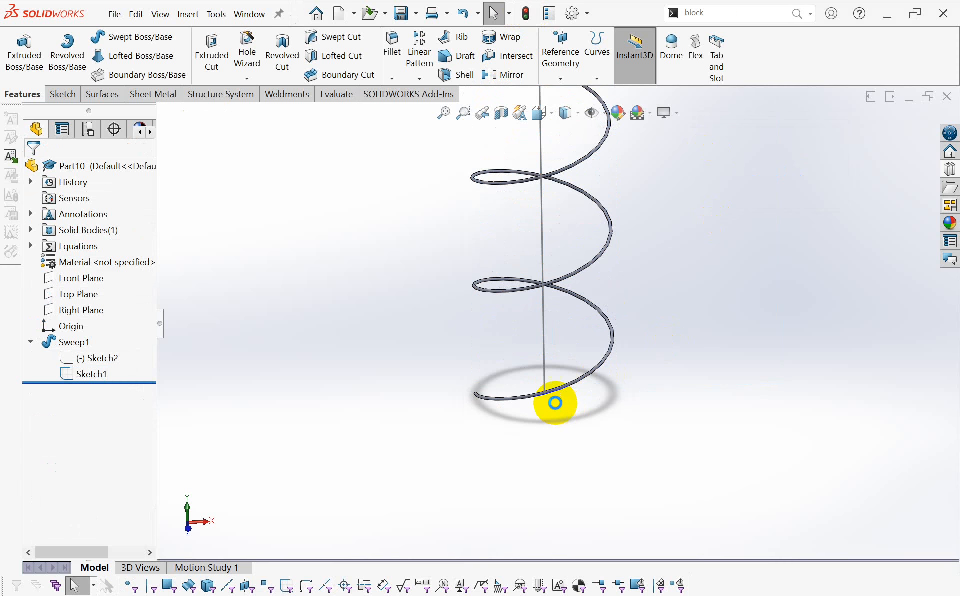
Examine the wire diameter and coil distance dimensions of Sketch2 at the lower end of the lengthened spring.
left_click(96, 362)
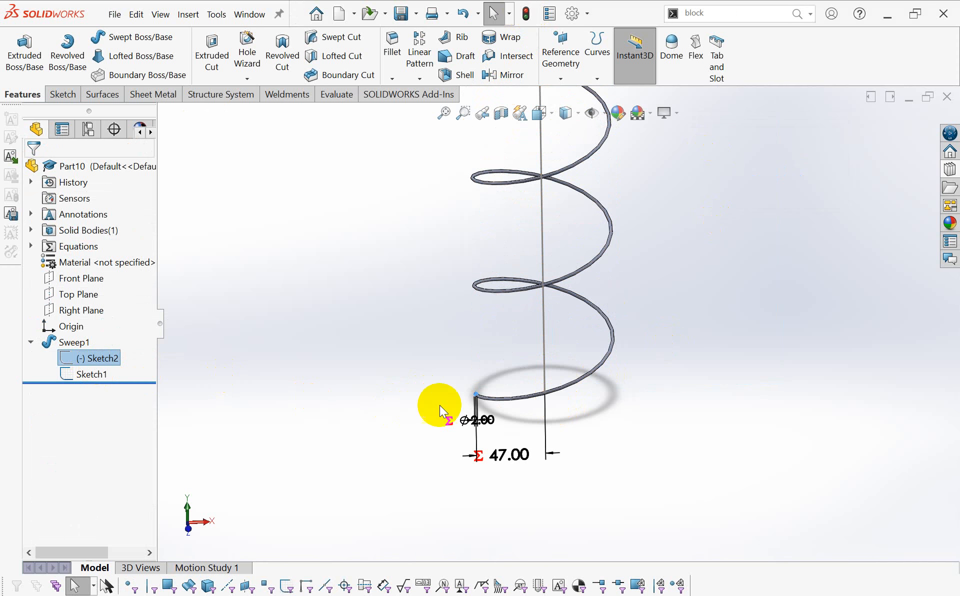
scroll(492, 400, "down", 8)
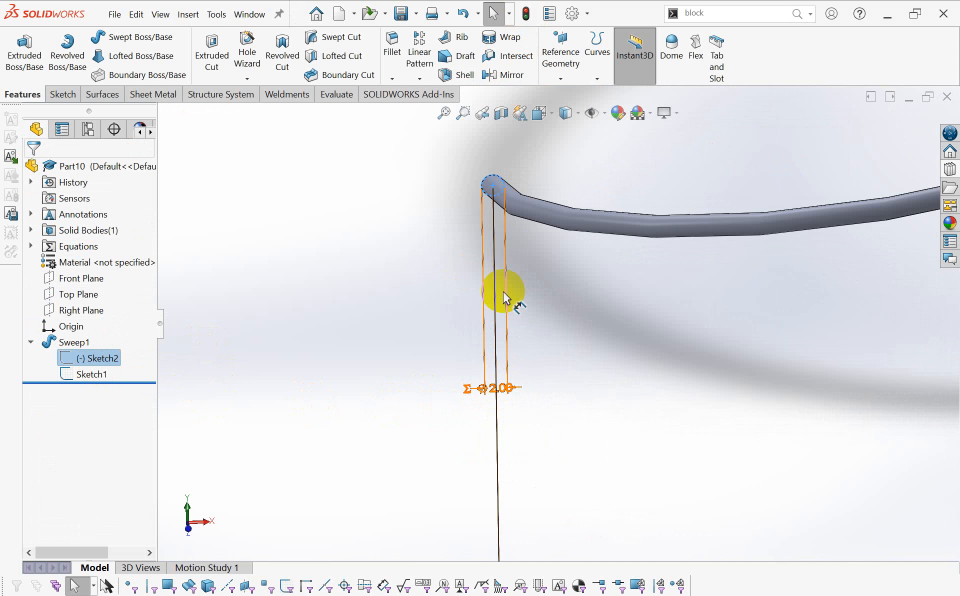
scroll(555, 375, "up", 5)
scroll(644, 405, "down", 4)
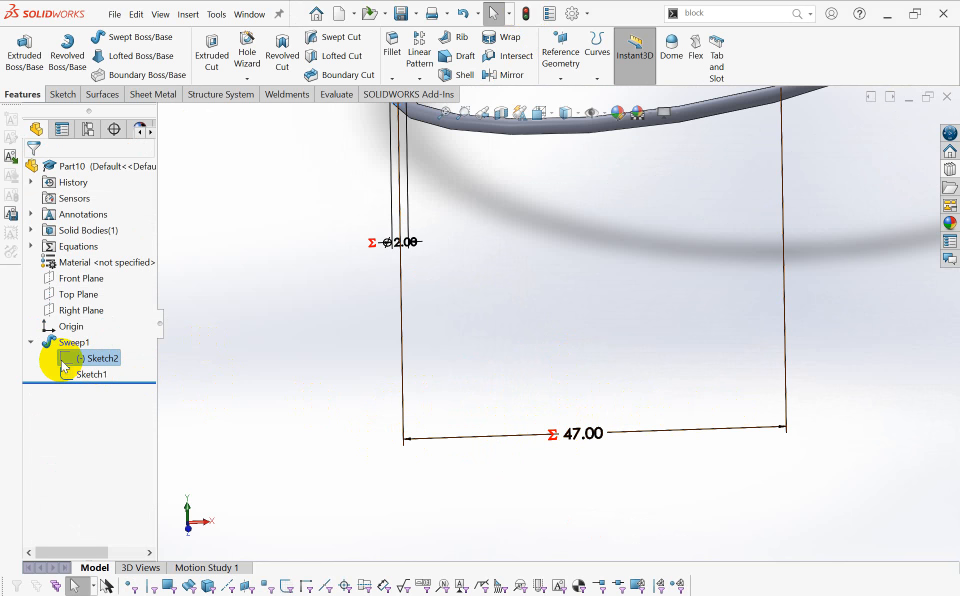
scroll(597, 294, "up", 6)
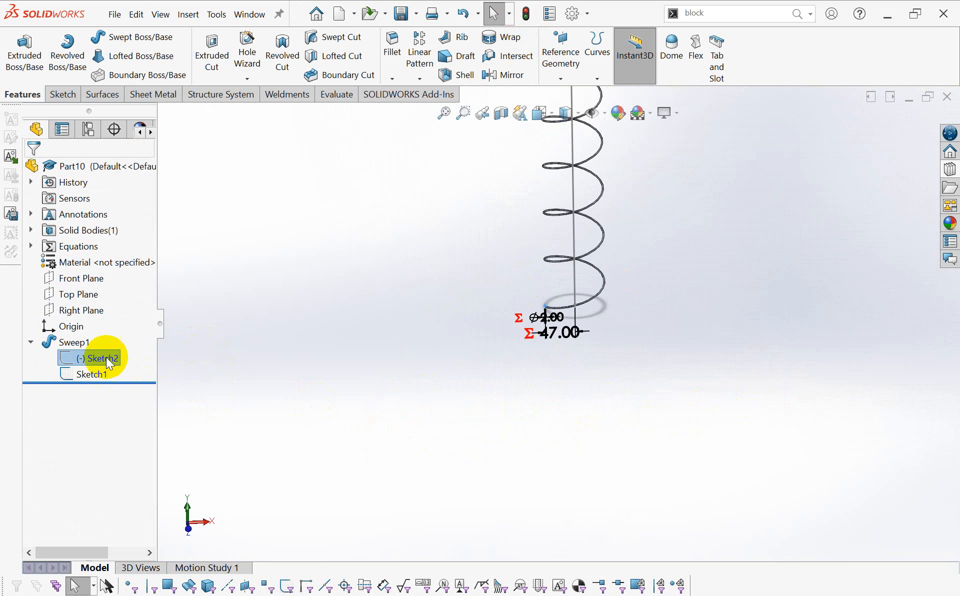
Set the path line's linked length in Sketch1 to 200 mm, then rebuild the spring and display its path dimension.
left_click(92, 376)
scroll(667, 201, "up", 2)
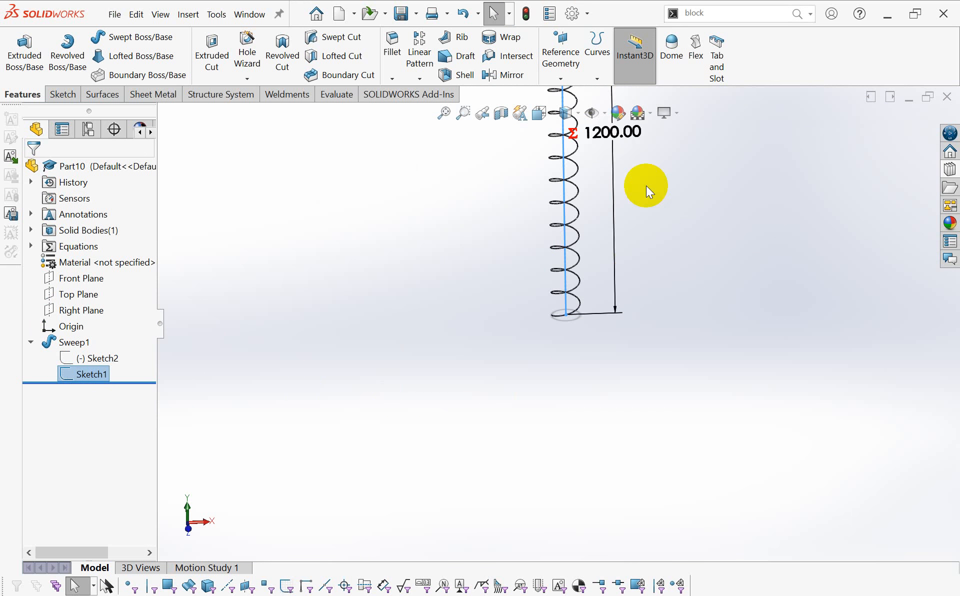
double_click(611, 132)
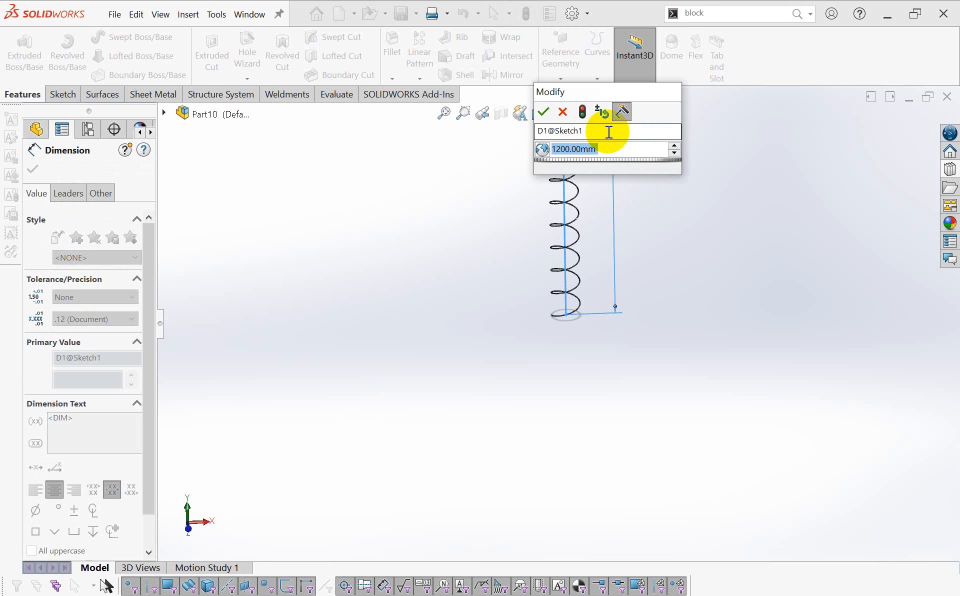
type("200")
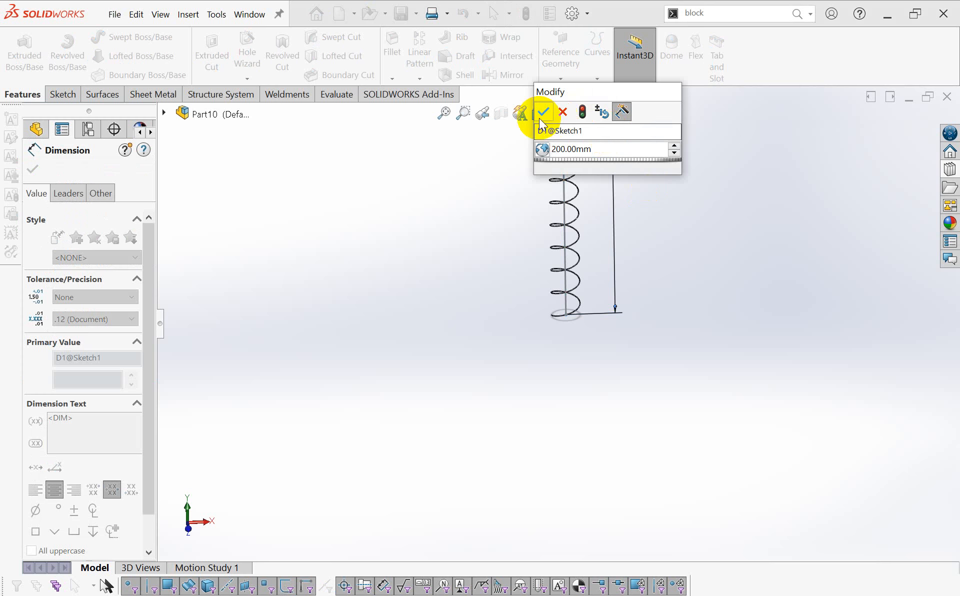
left_click(543, 112)
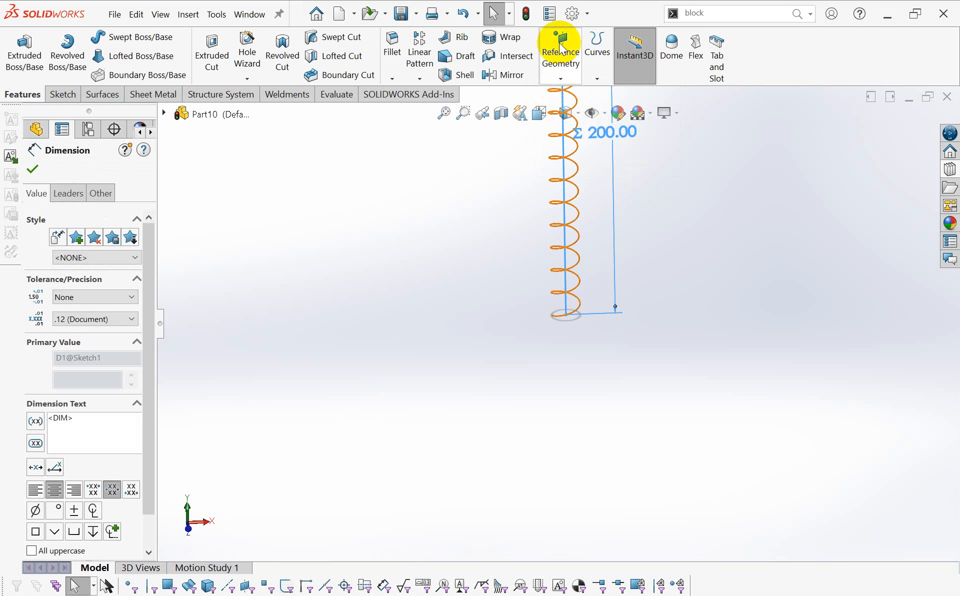
left_click(614, 183)
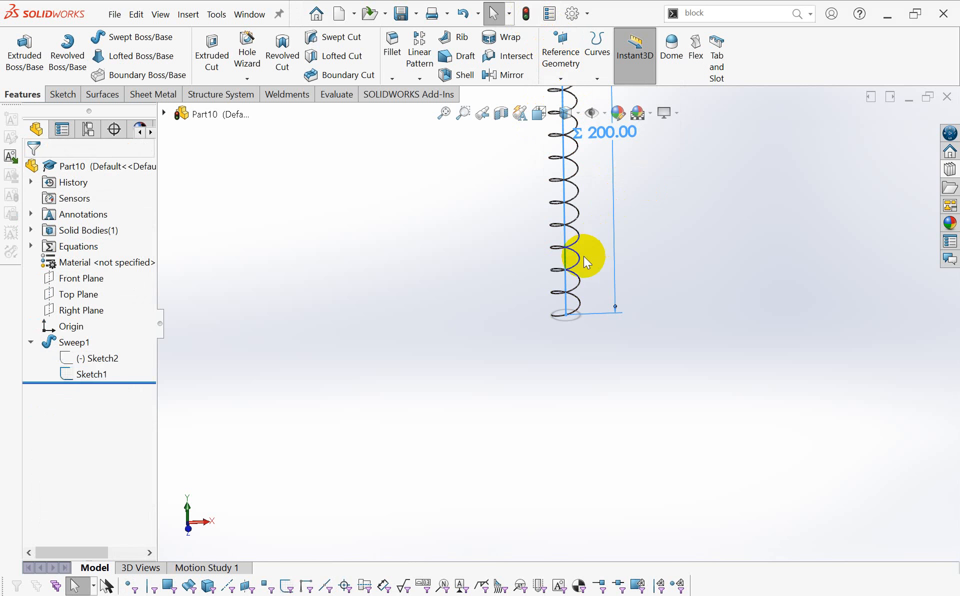
scroll(575, 298, "down", 3)
scroll(575, 299, "down", 3)
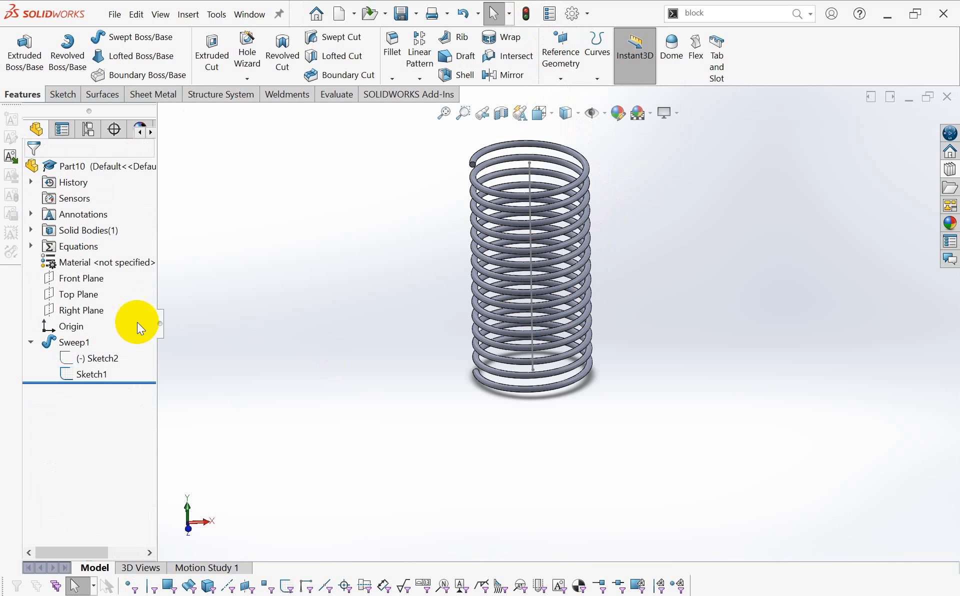
left_click(95, 375)
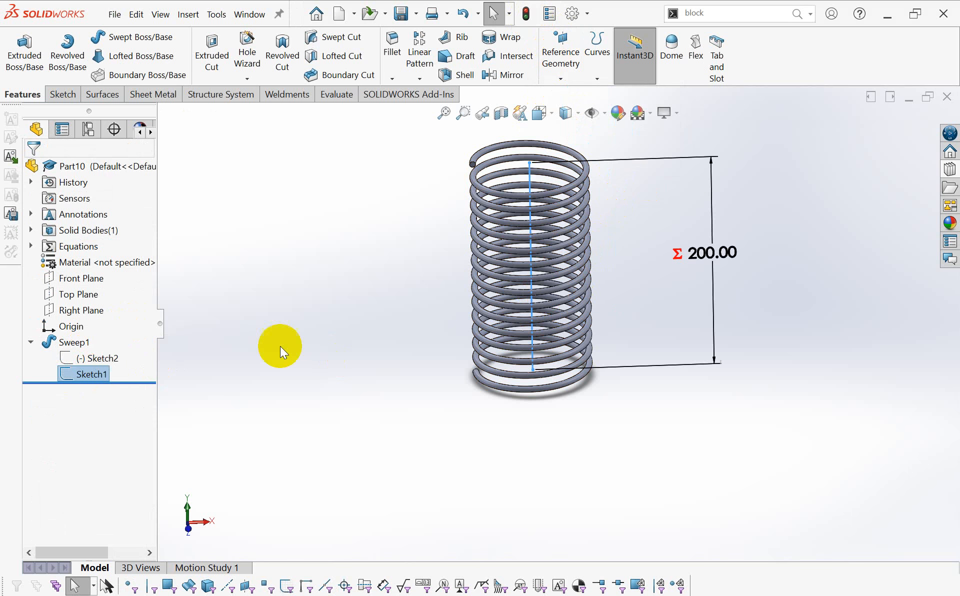
Examine the equation-driven wire diameter and coil distance dimensions of profile Sketch2 on the 200 mm spring.
left_click(96, 357)
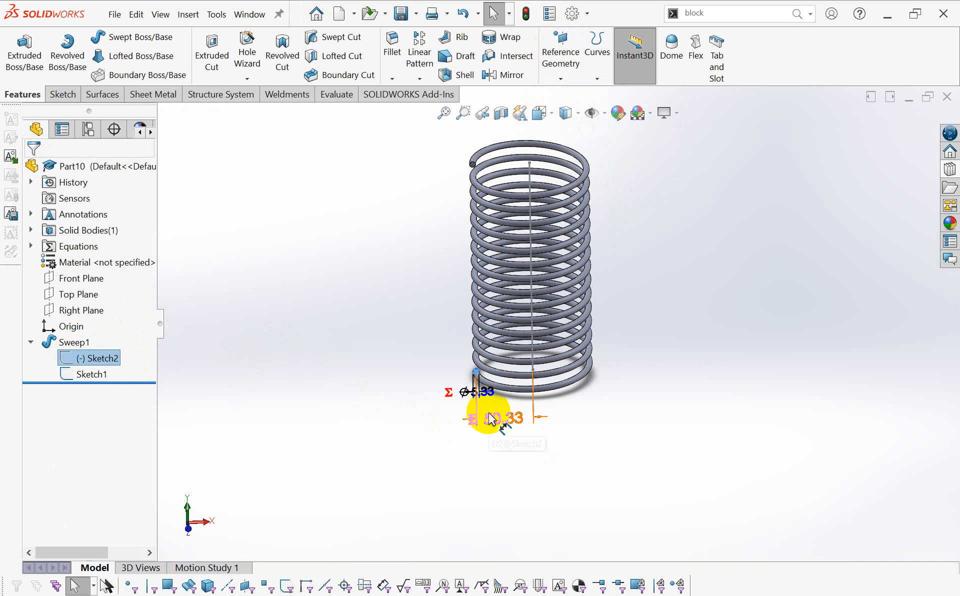
scroll(501, 420, "down", 3)
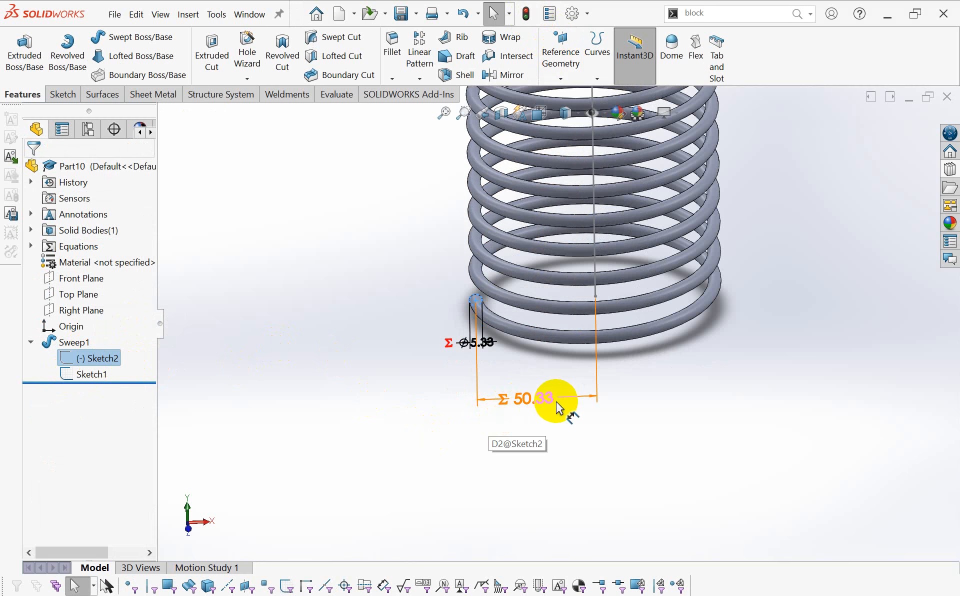
scroll(482, 348, "down", 4)
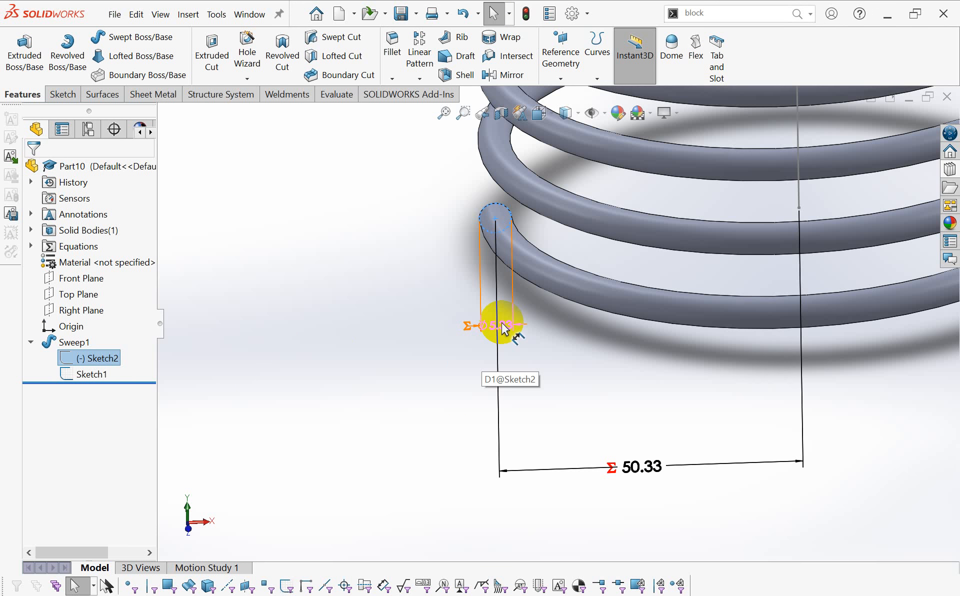
scroll(505, 325, "up", 8)
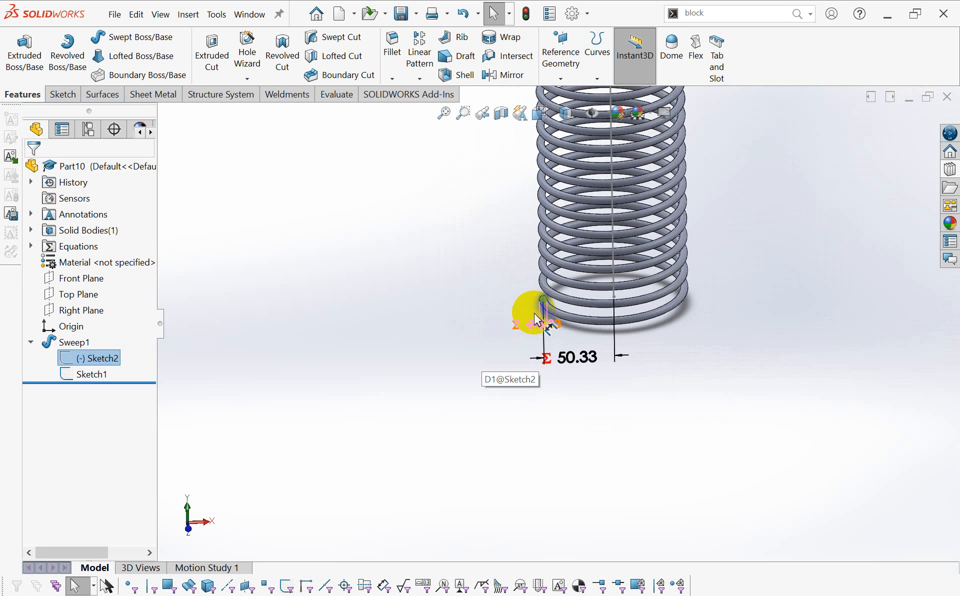
Set the path line's linked length in Sketch1 to 150 mm and rebuild the spring.
left_click(91, 375)
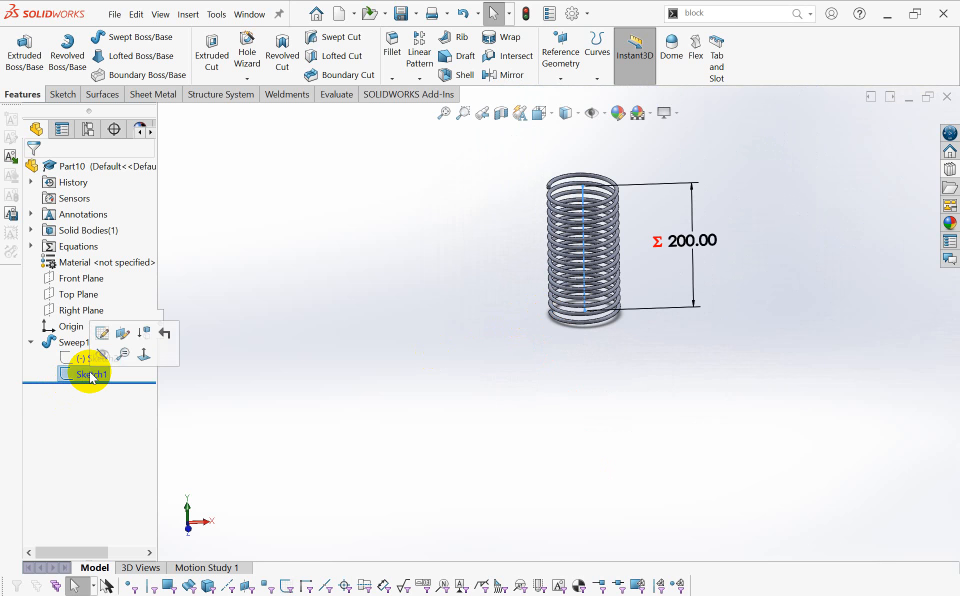
double_click(687, 245)
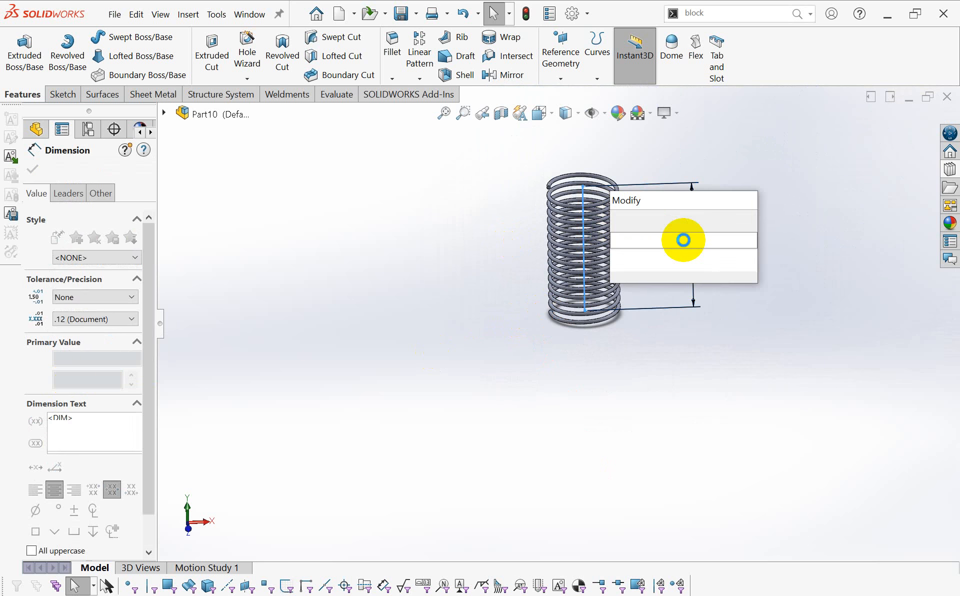
type("150")
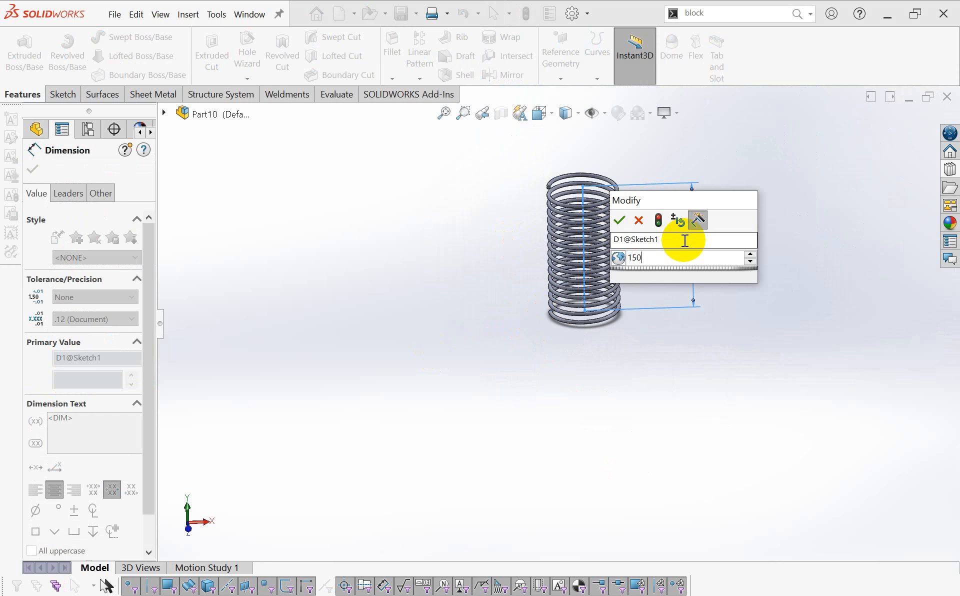
key("Return")
left_click(620, 220)
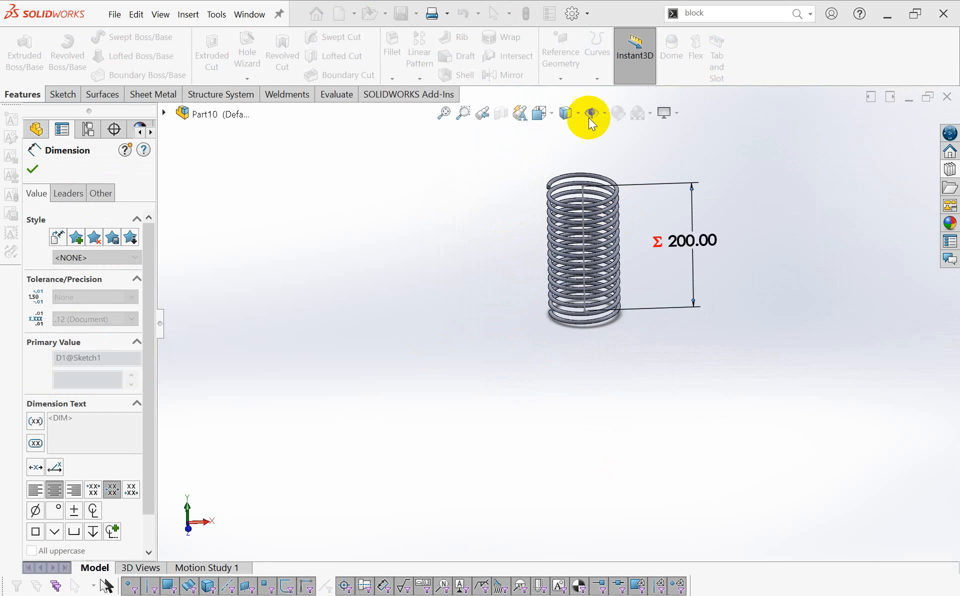
left_click(531, 15)
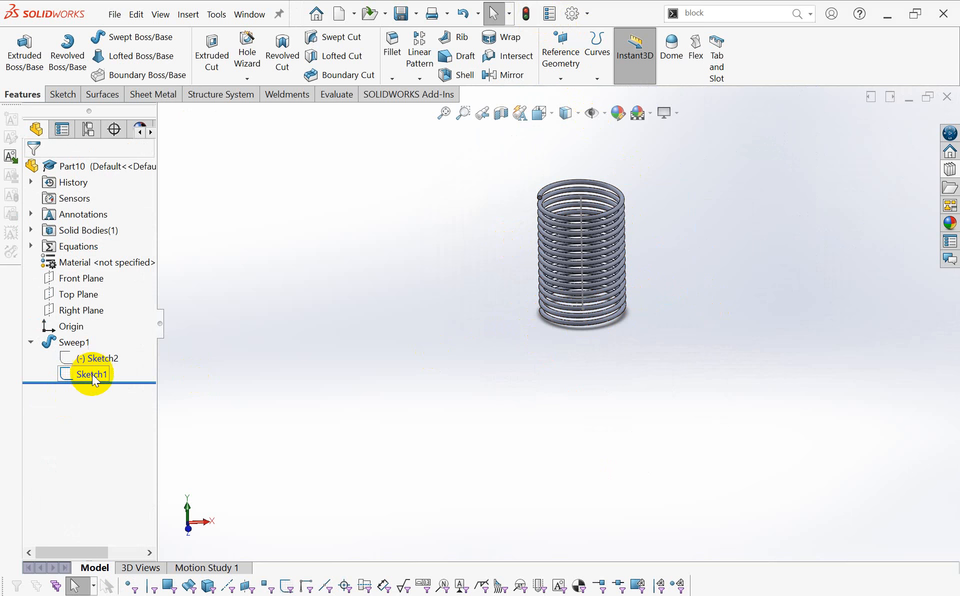
Examine Sketch2's wire diameter and coil distance dimensions on the 150 mm spring, and inspect its coils from several angles.
left_click(122, 358)
scroll(497, 326, "down", 8)
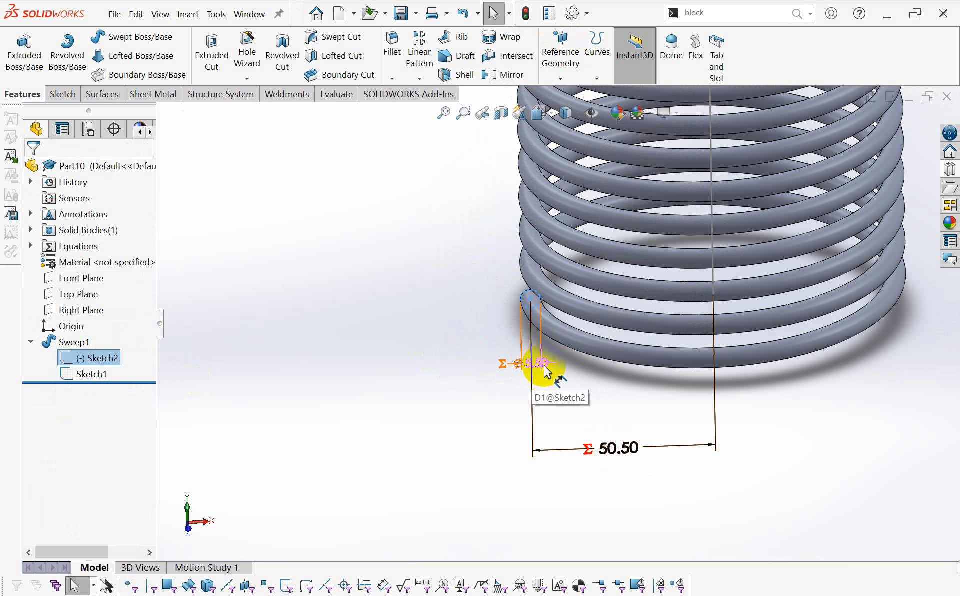
scroll(531, 362, "up", 5)
scroll(620, 307, "up", 2)
middle_click_drag(626, 299, 682, 306)
left_click(684, 295)
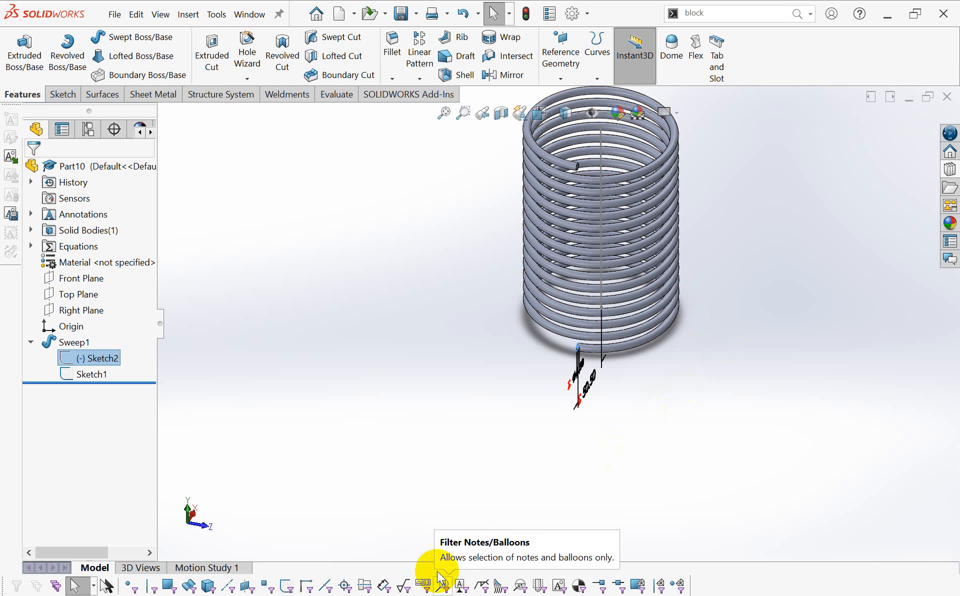
scroll(650, 235, "up", 3)
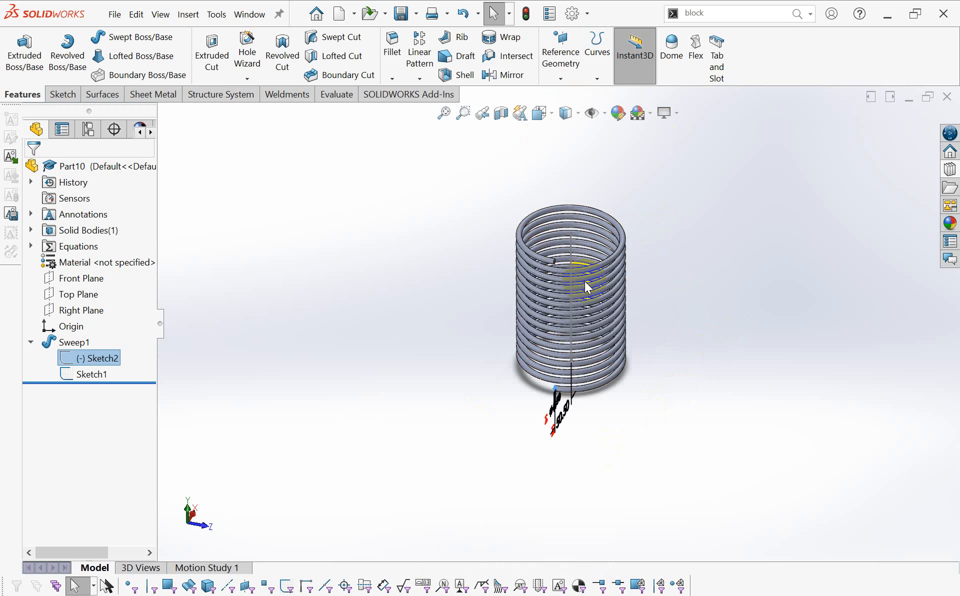
scroll(584, 281, "down", 3)
middle_click_drag(631, 411, 613, 365)
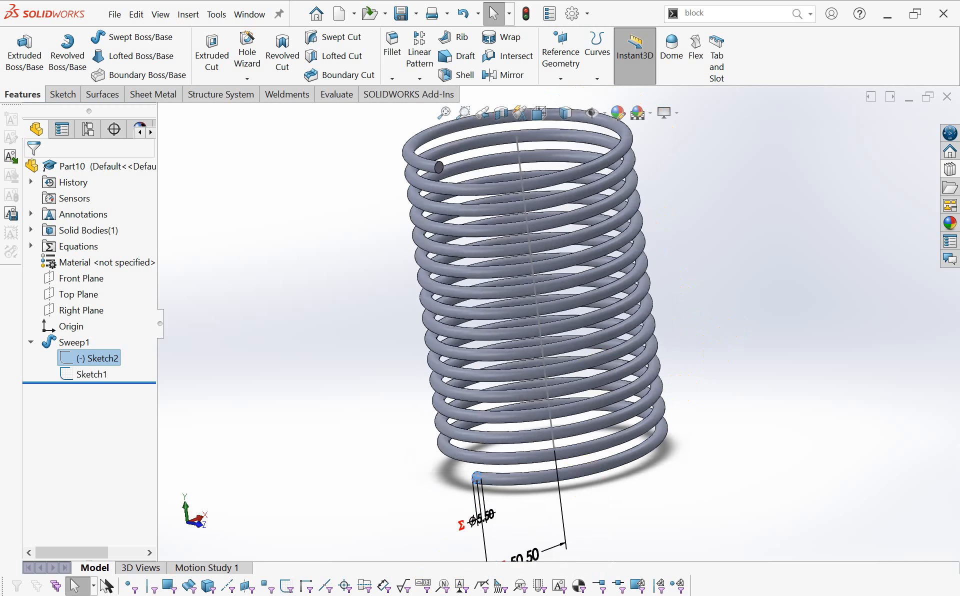
scroll(660, 370, "up", 2)
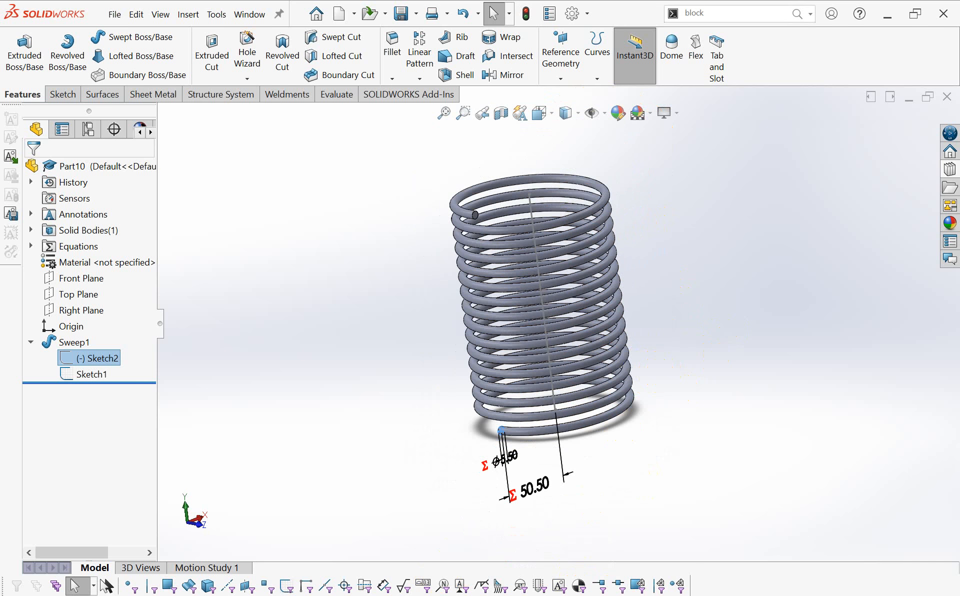